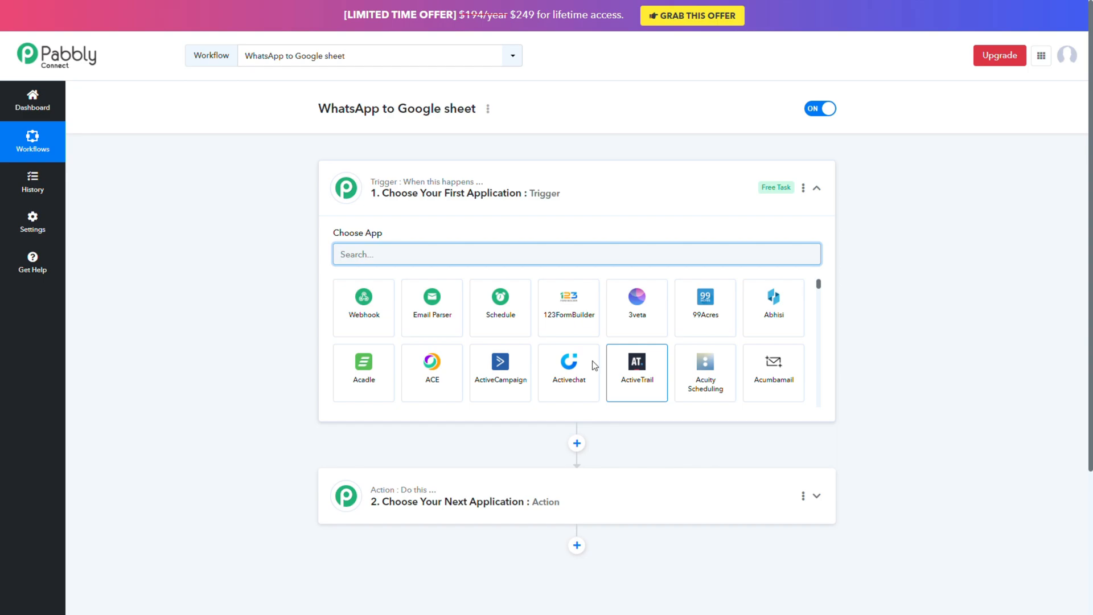
- Set Webhook by Pabbly as the workflow's trigger application and copy its webhook URL
{"action": "left_click", "coordinate": [377, 318]}
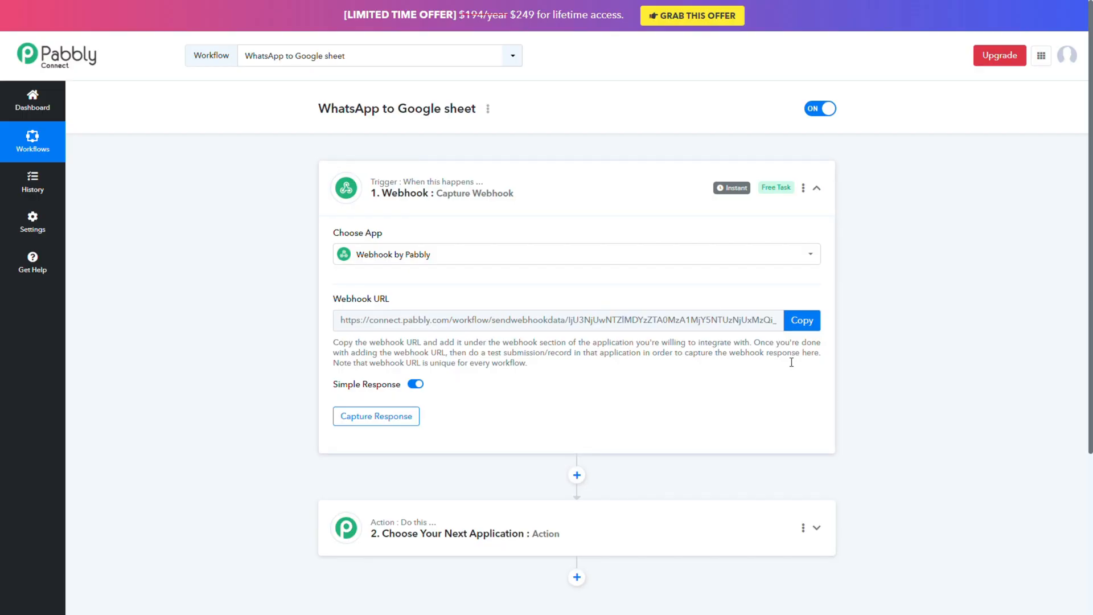
{"action": "left_click", "coordinate": [806, 329]}
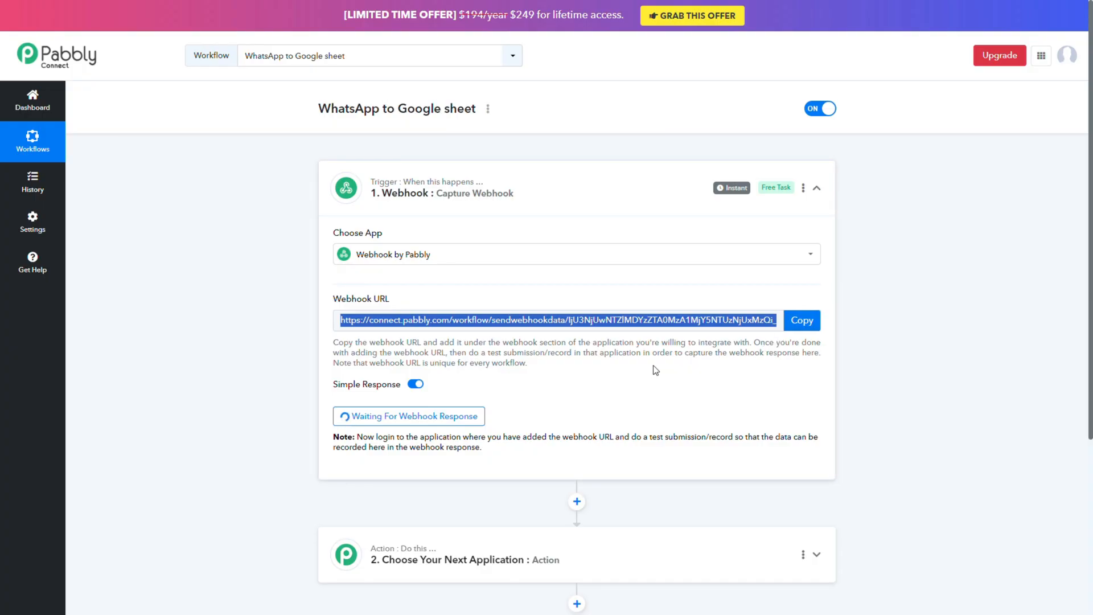
- In WhatsApp Web, start an outgoing webhook named "Google Sheet Outgoing Webhook" and paste the copied URL as its webhook URL
{"action": "key", "text": "ctrl+Tab"}
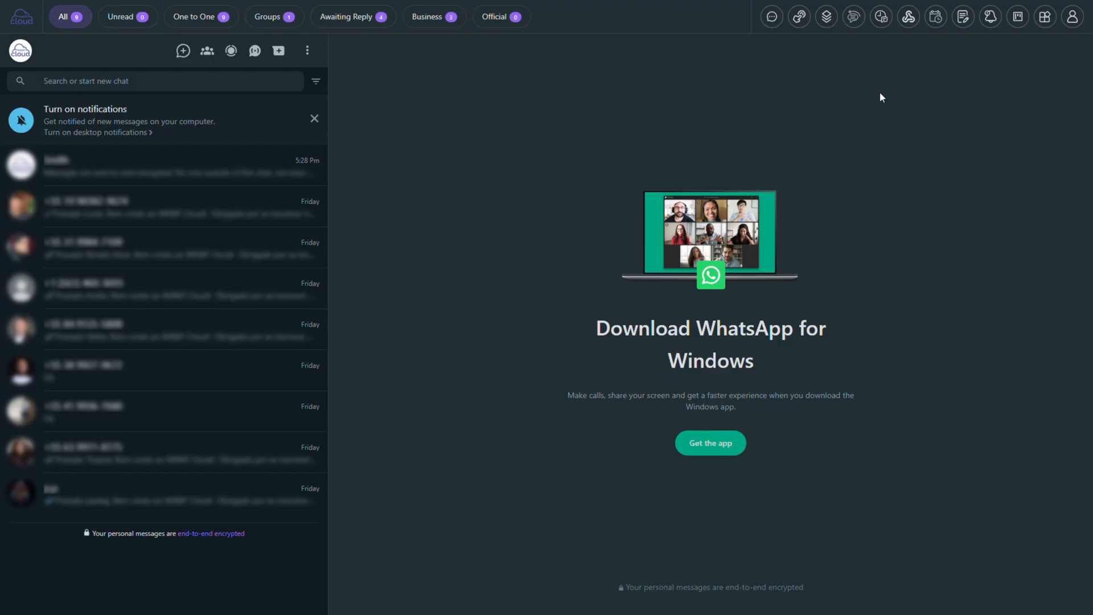
{"action": "left_click", "coordinate": [910, 25]}
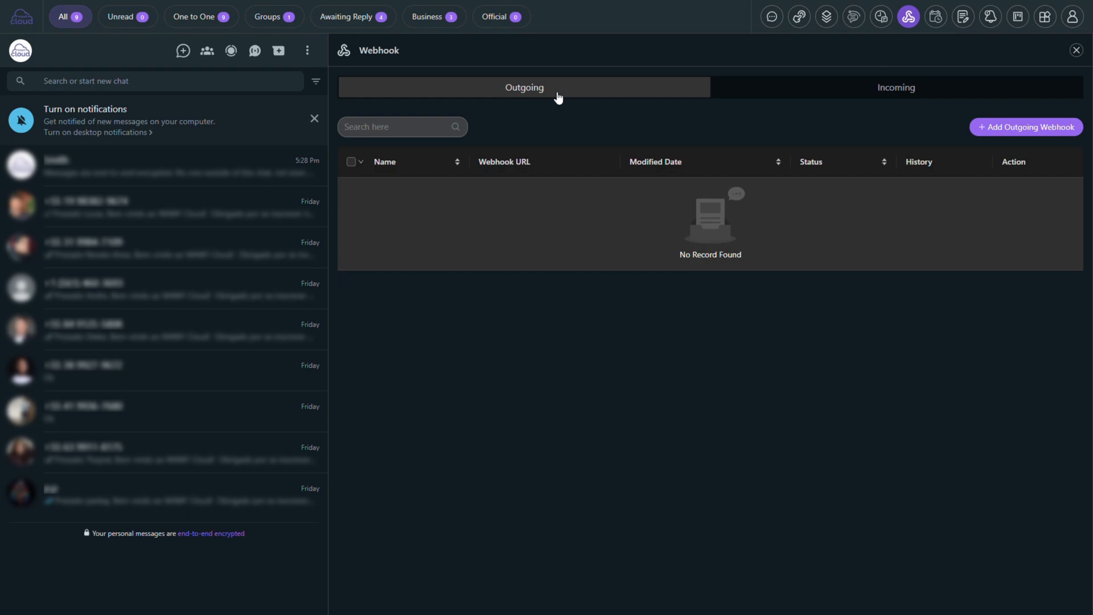
{"action": "left_click", "coordinate": [1003, 128]}
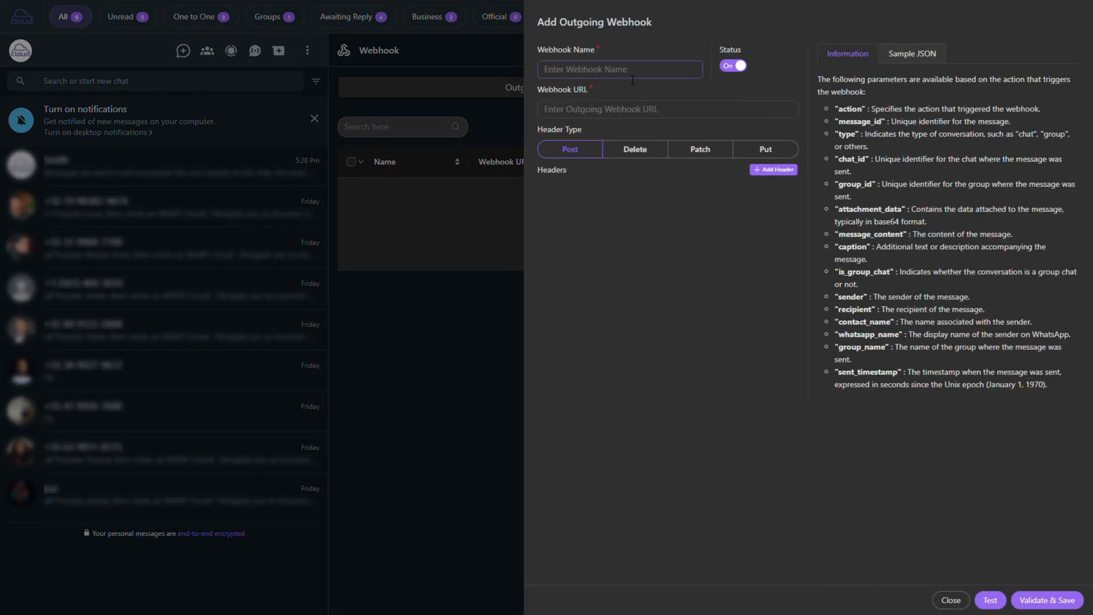
{"action": "left_click", "coordinate": [631, 76]}
{"action": "key", "text": "ctrl+v"}
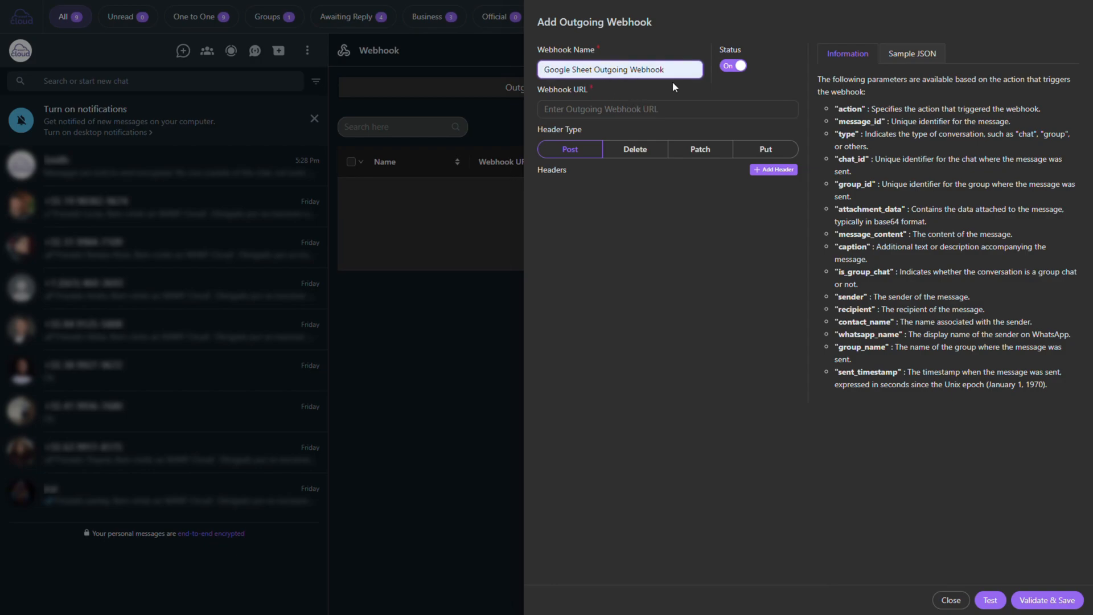
{"action": "left_click", "coordinate": [654, 120]}
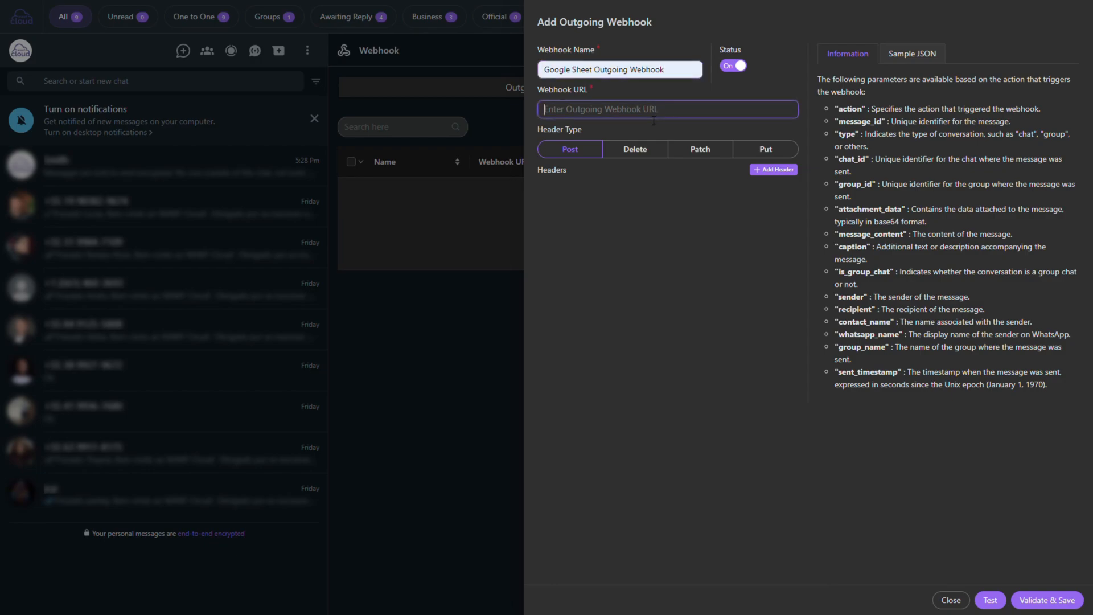
{"action": "key", "text": "ctrl+v"}
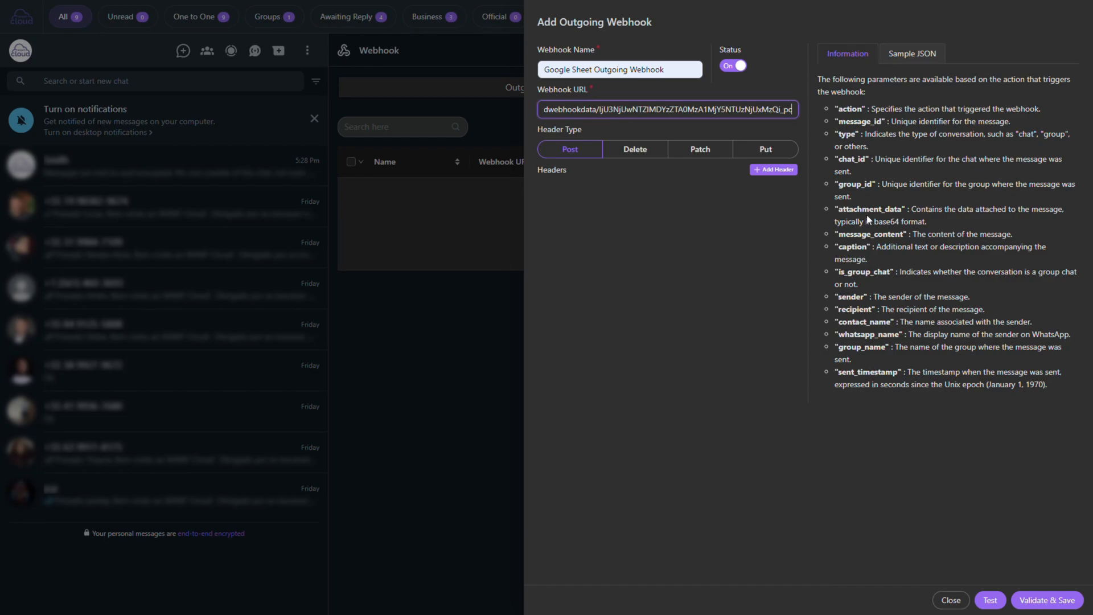
- Review the sample JSON and parameter information of the outgoing webhook, and validate and save it with header type Post
{"action": "left_click", "coordinate": [895, 57]}
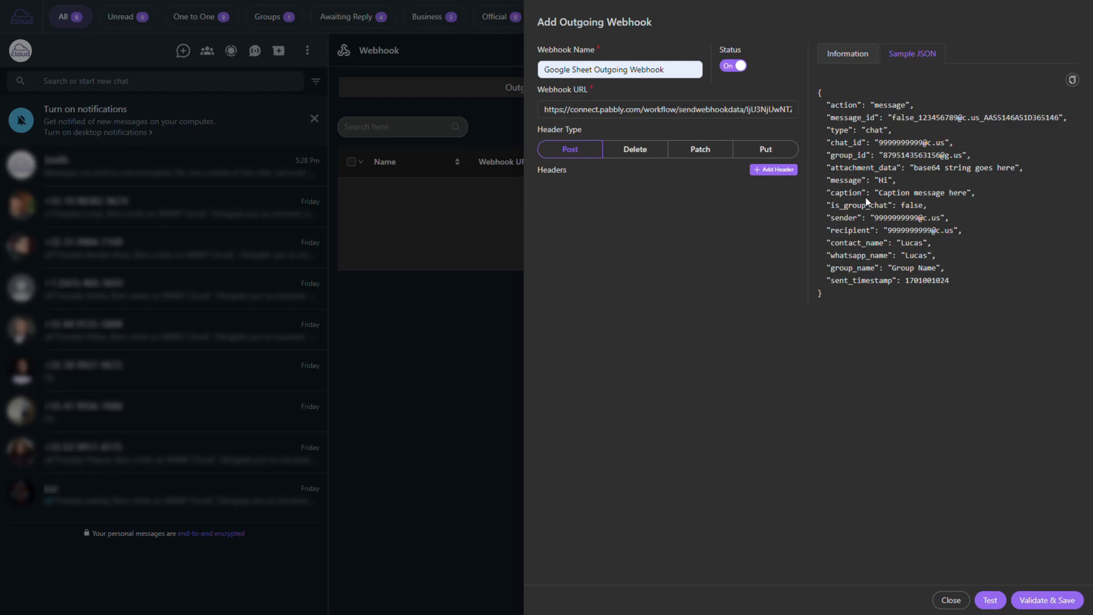
{"action": "left_click", "coordinate": [847, 57]}
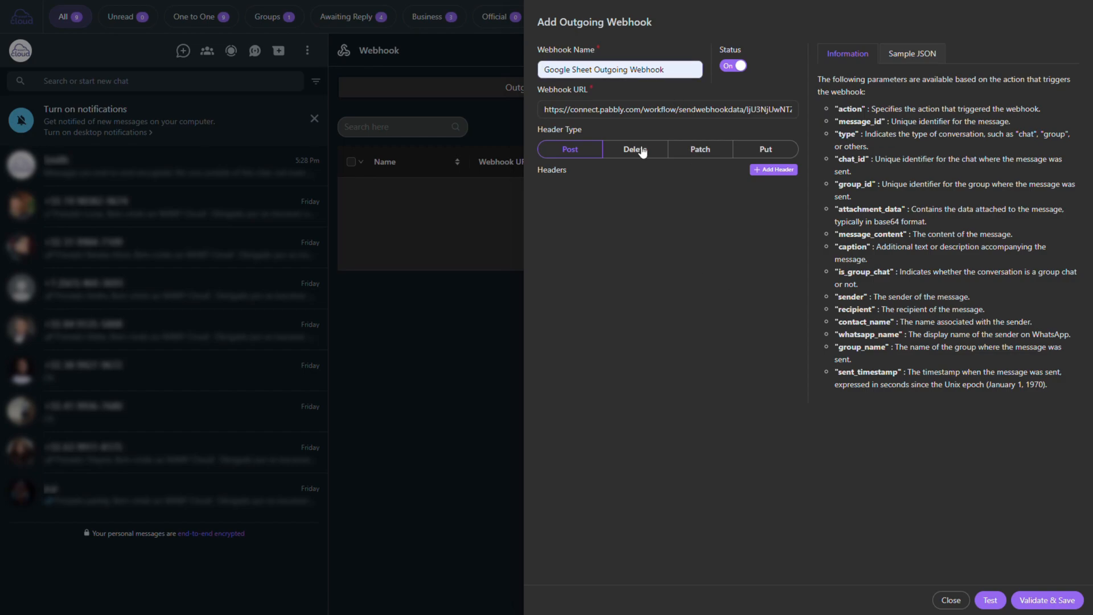
{"action": "left_click", "coordinate": [1039, 606]}
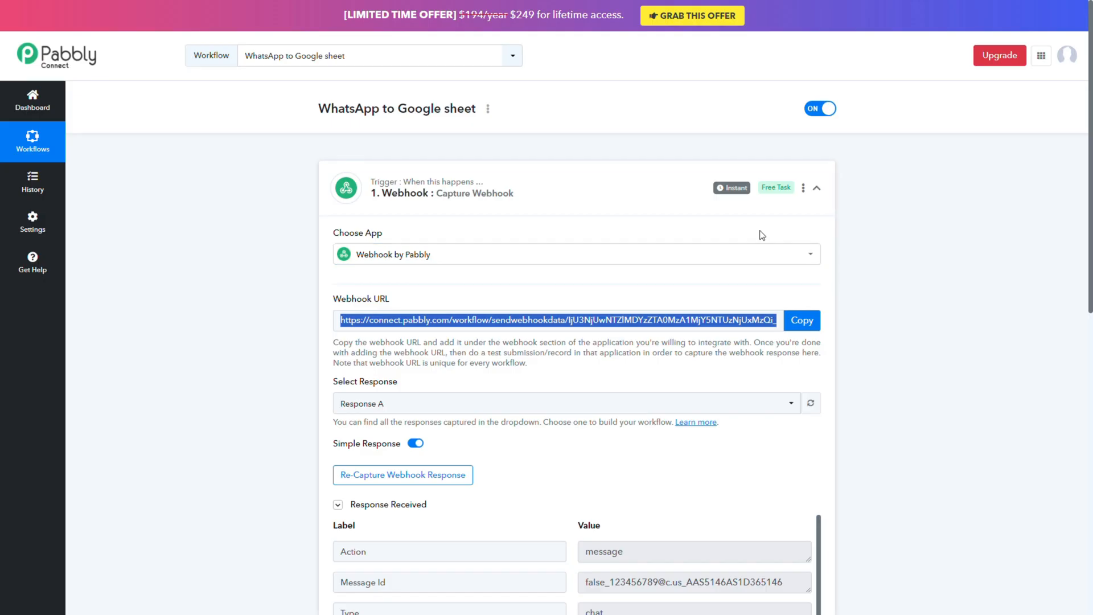
- In Pabbly Connect, examine the labels and values of the response captured by the webhook trigger
{"action": "left_click", "coordinate": [600, 212]}
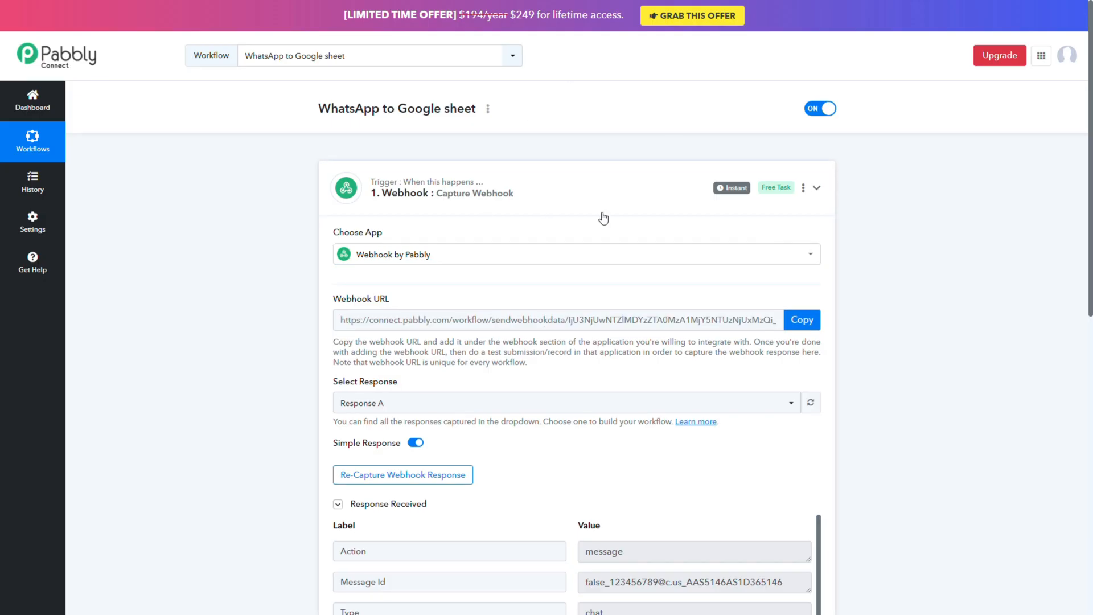
{"action": "scroll", "coordinate": [424, 295], "scroll_direction": "down", "scroll_amount": 4}
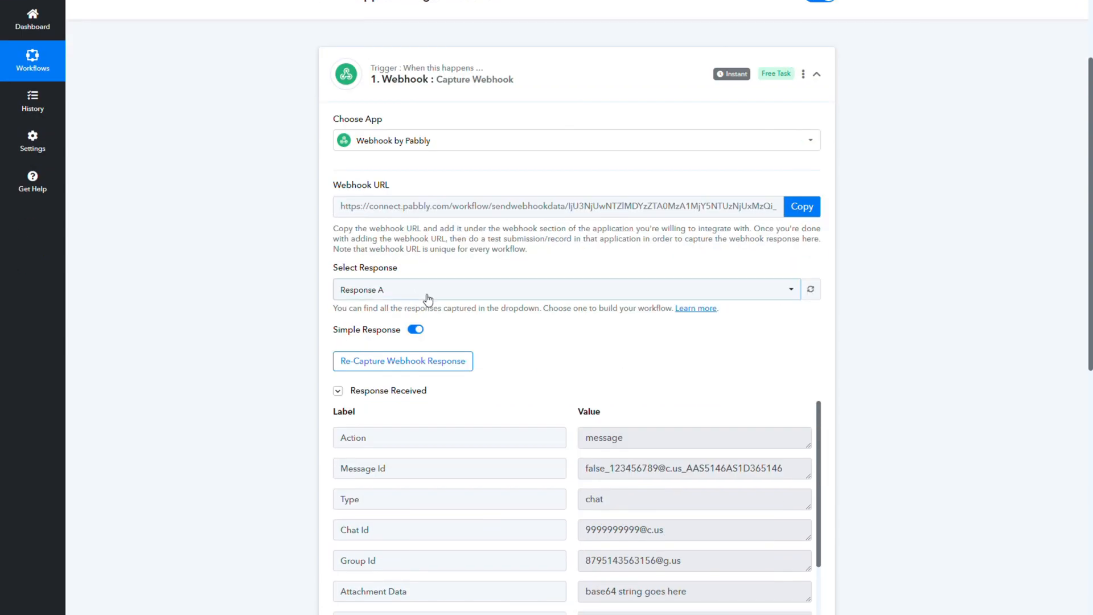
{"action": "scroll", "coordinate": [493, 372], "scroll_direction": "down", "scroll_amount": 4}
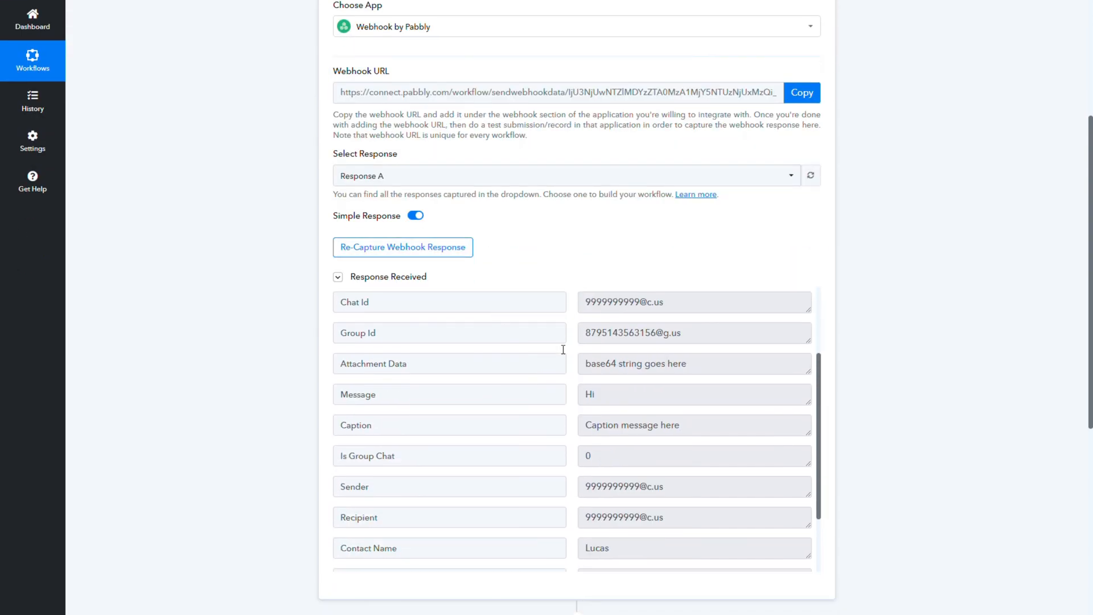
{"action": "scroll", "coordinate": [573, 366], "scroll_direction": "up", "scroll_amount": 4}
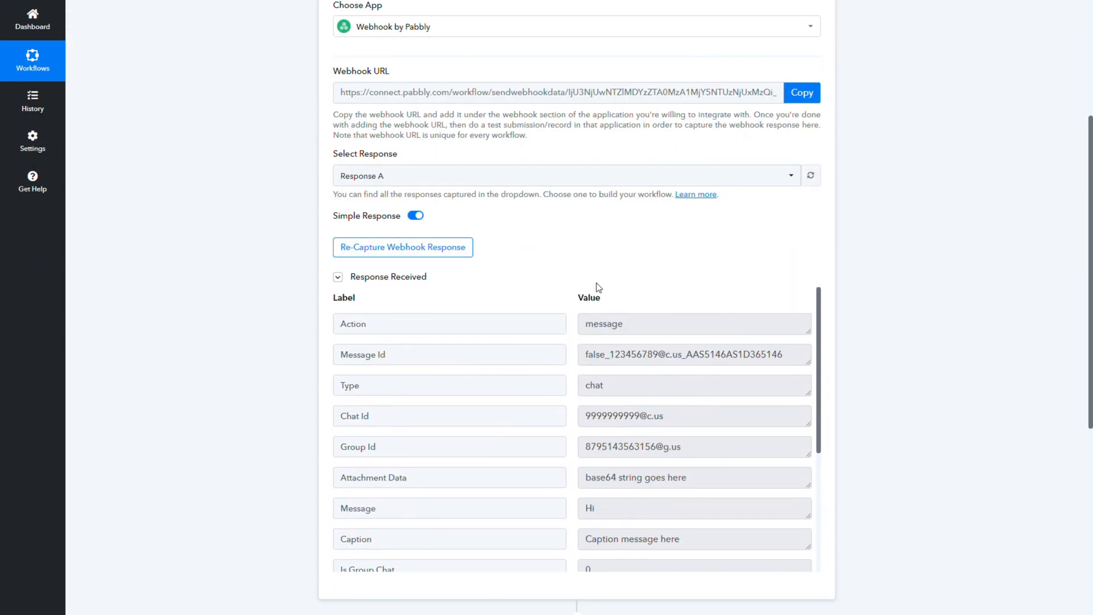
{"action": "scroll", "coordinate": [598, 246], "scroll_direction": "down", "scroll_amount": 1}
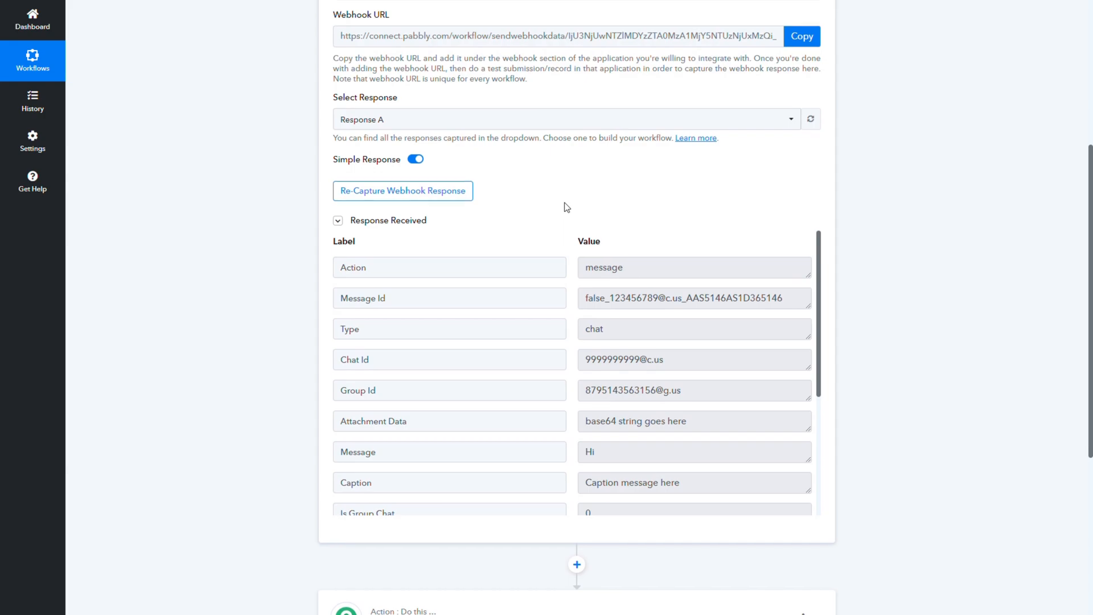
{"action": "scroll", "coordinate": [566, 205], "scroll_direction": "up", "scroll_amount": 3}
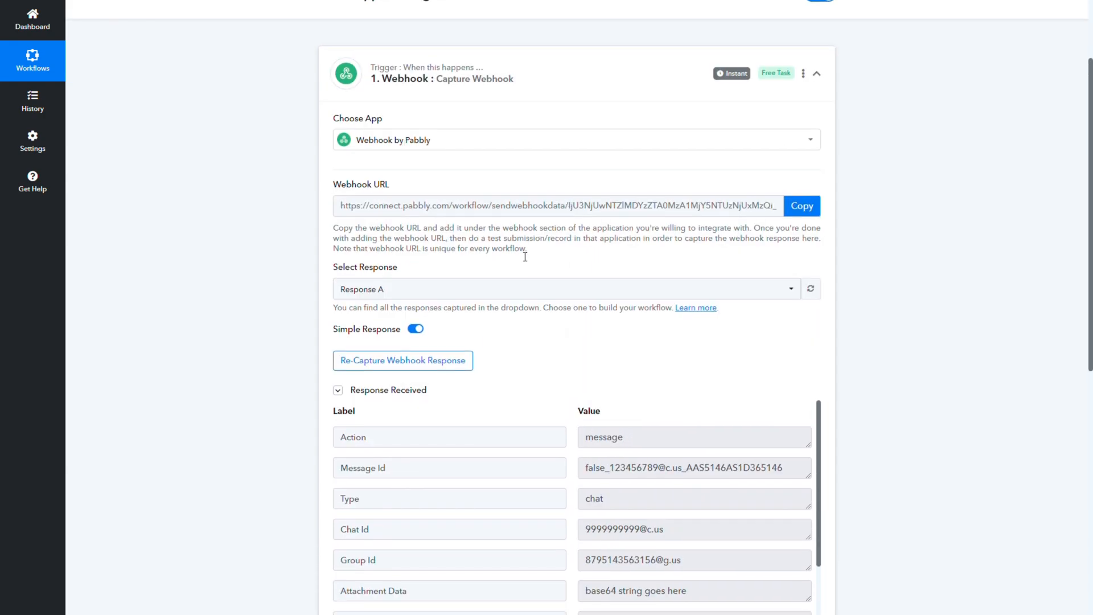
{"action": "scroll", "coordinate": [519, 257], "scroll_direction": "down", "scroll_amount": 2}
{"action": "scroll", "coordinate": [525, 257], "scroll_direction": "up", "scroll_amount": 2}
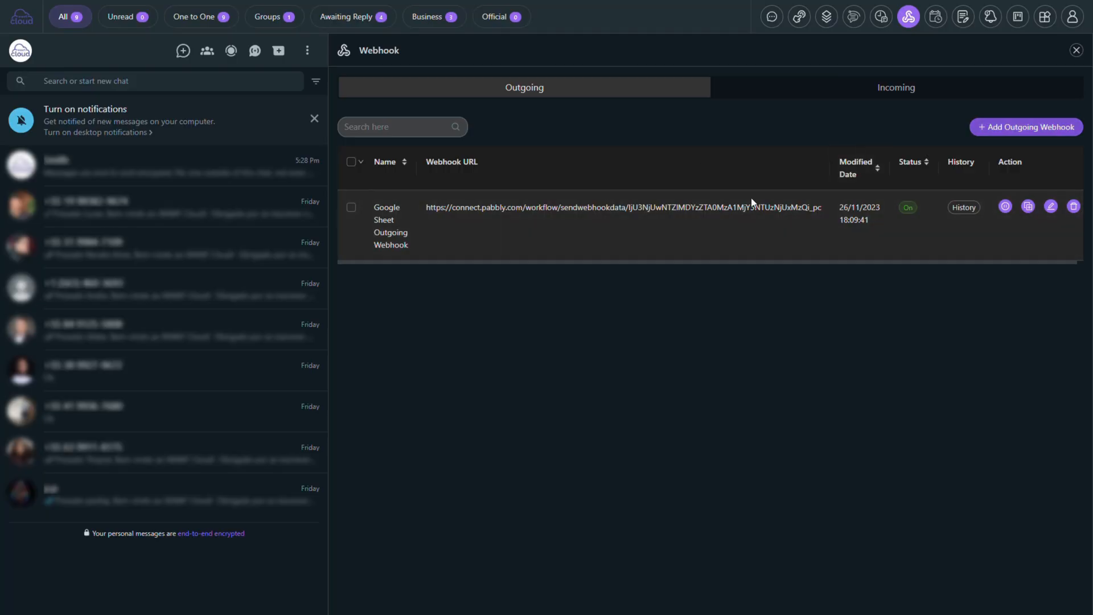
- In WhatsApp Web, add a workflow named "Google sheet workflow" that executes for every incoming message, with Send Message turned off
{"action": "left_click", "coordinate": [853, 17]}
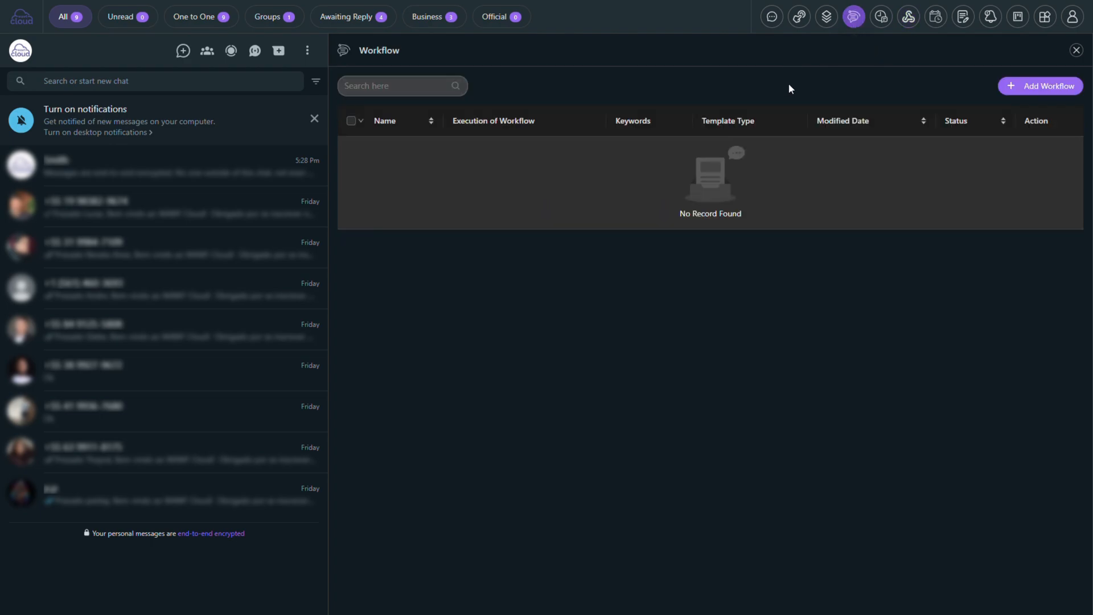
{"action": "left_click", "coordinate": [1036, 95]}
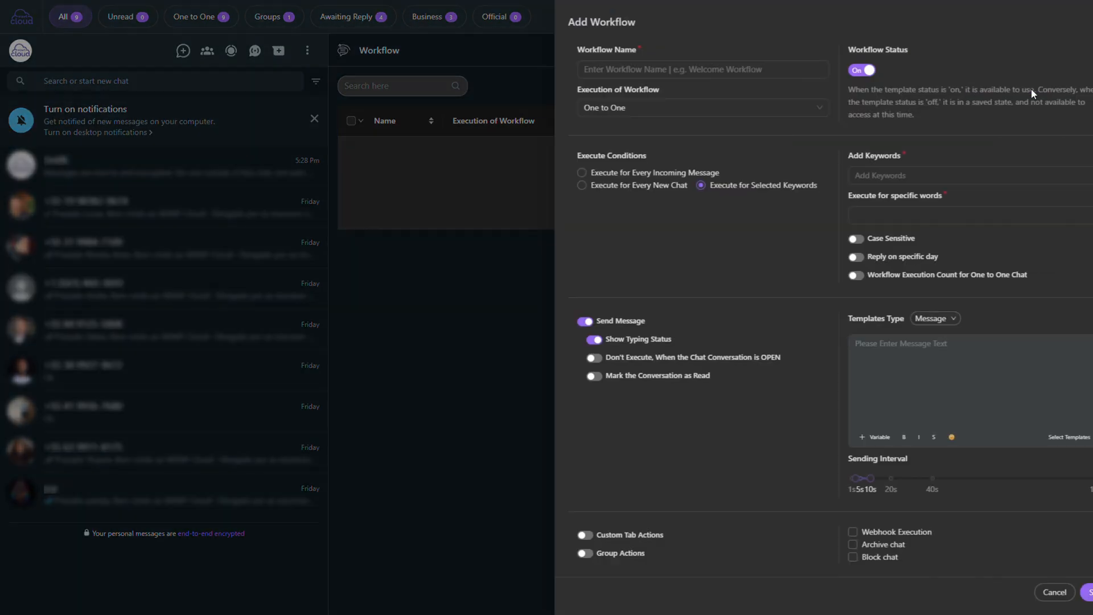
{"action": "left_click", "coordinate": [618, 78]}
{"action": "type", "text": "Google sheet workflow"}
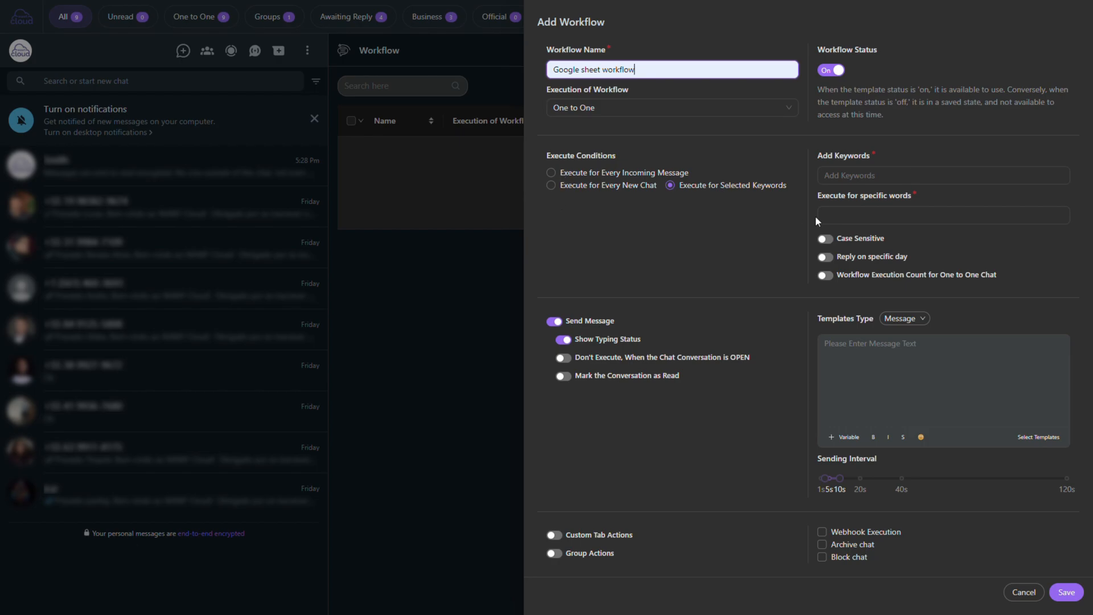
{"action": "left_click", "coordinate": [554, 176]}
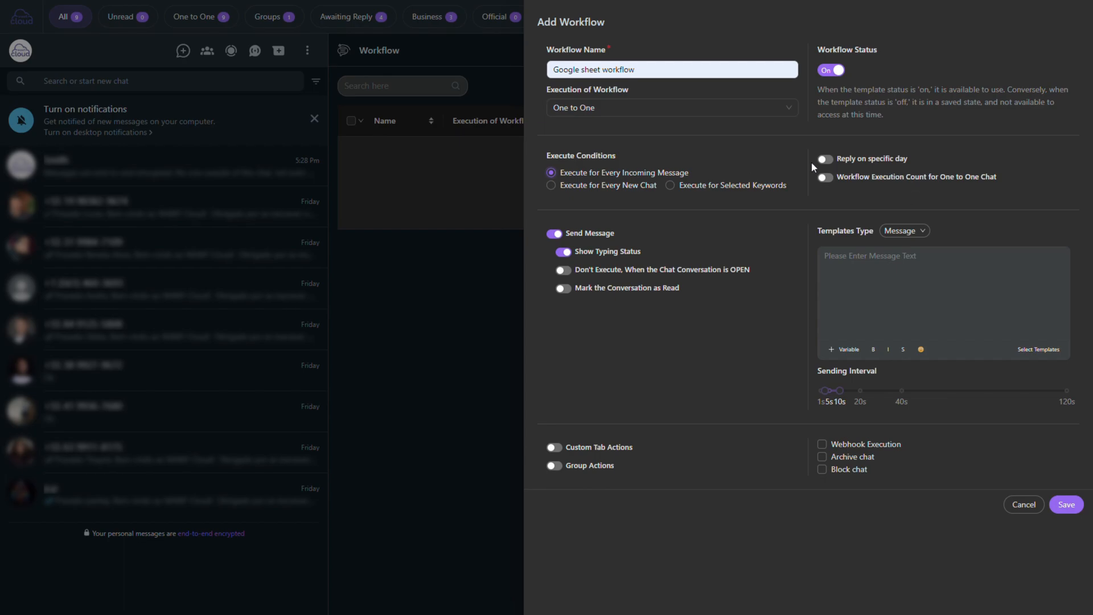
{"action": "left_click", "coordinate": [555, 233]}
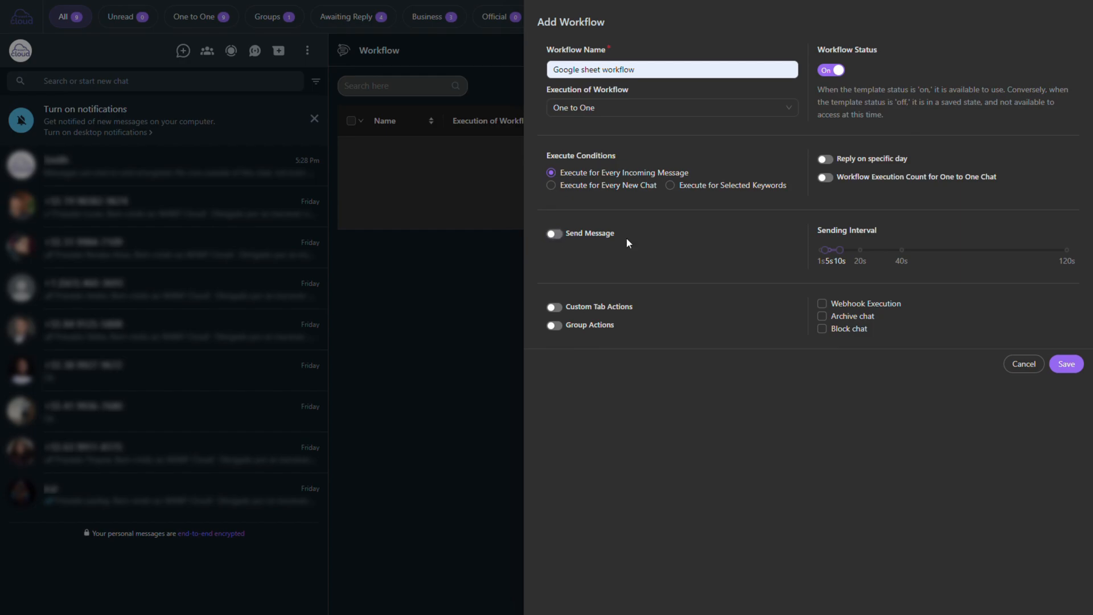
- Enable Webhook Execution with "Google Sheet Outgoing Webhook" for the workflow and save it
{"action": "left_click", "coordinate": [875, 309]}
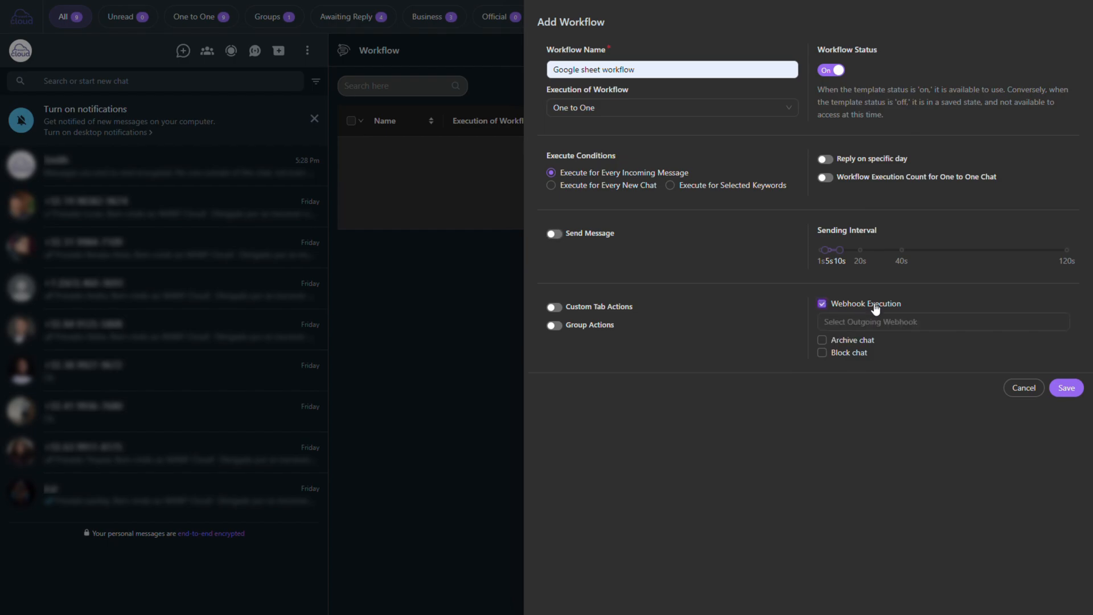
{"action": "left_click", "coordinate": [869, 322]}
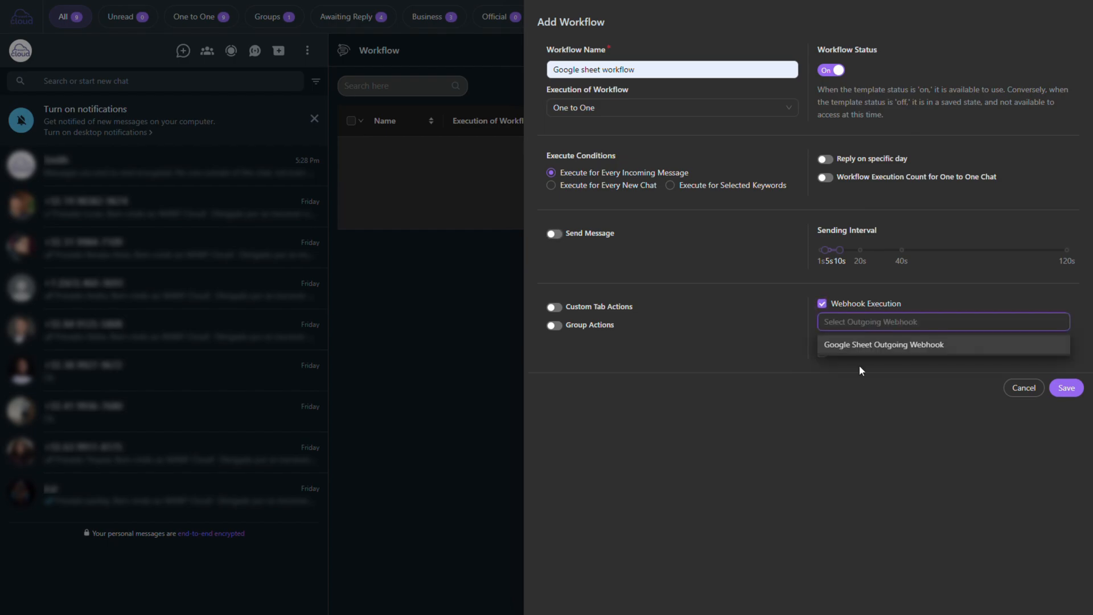
{"action": "left_click", "coordinate": [865, 346]}
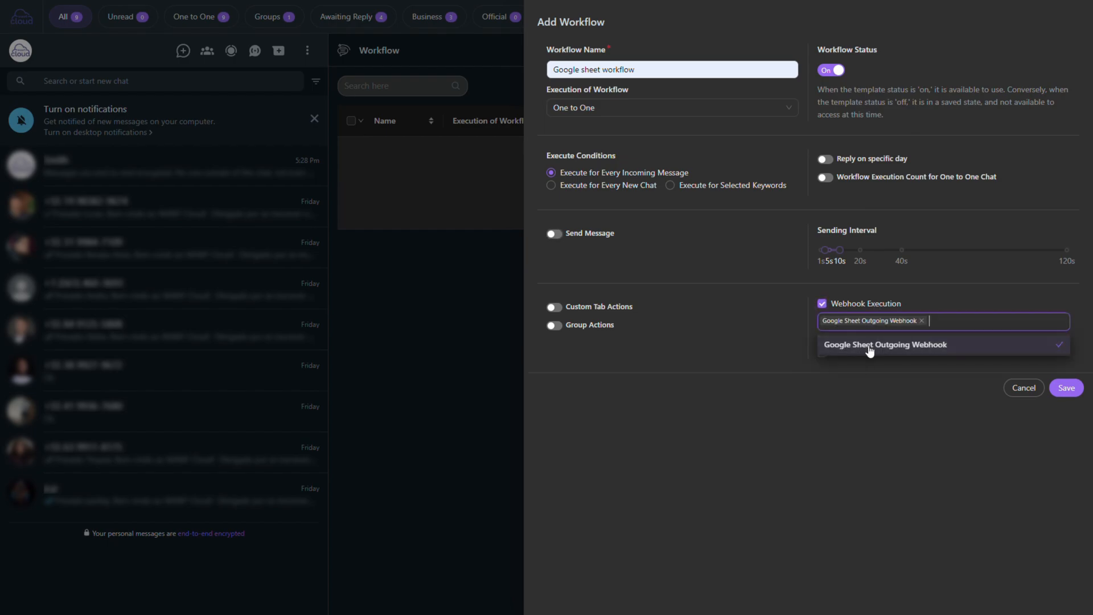
{"action": "left_click", "coordinate": [928, 295]}
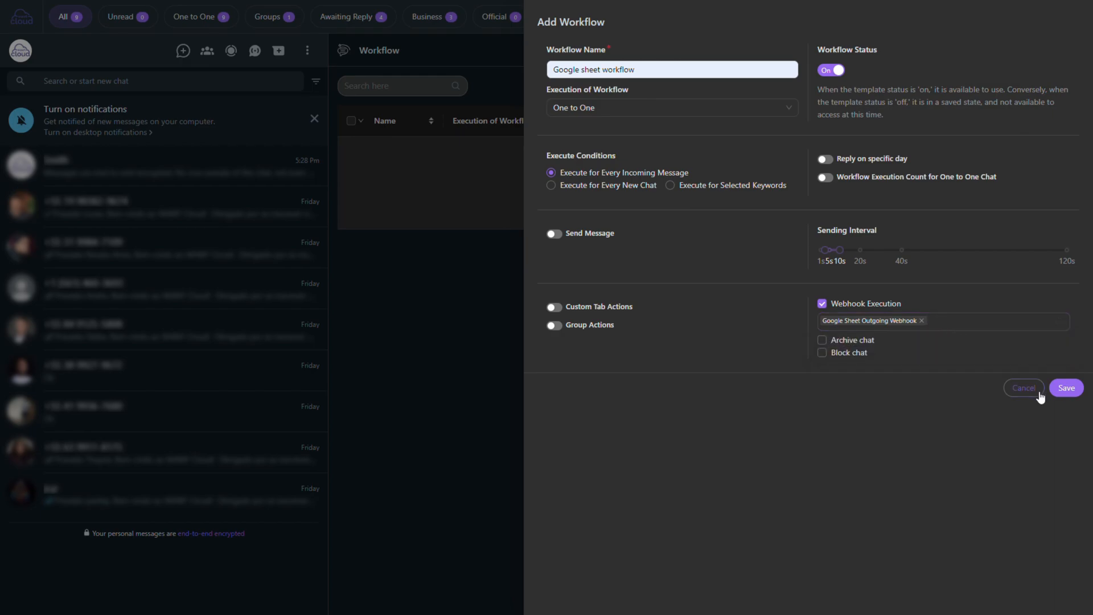
{"action": "left_click", "coordinate": [1067, 388]}
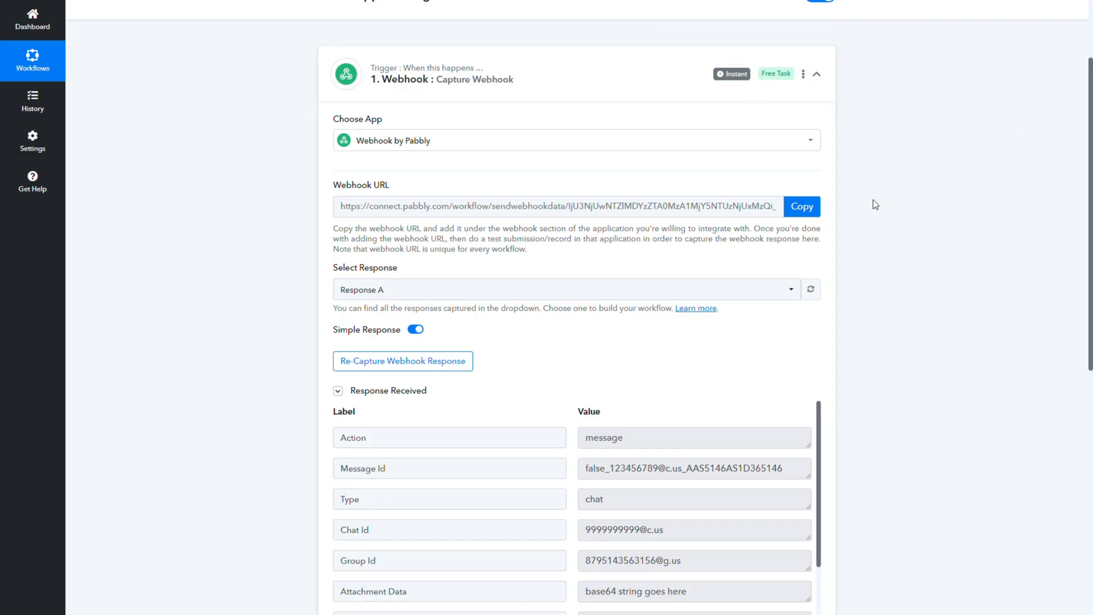
- In Pabbly Connect, set the workflow's action application to Google Sheets with the action event Add New Row
{"action": "scroll", "coordinate": [868, 203], "scroll_direction": "down", "scroll_amount": 8}
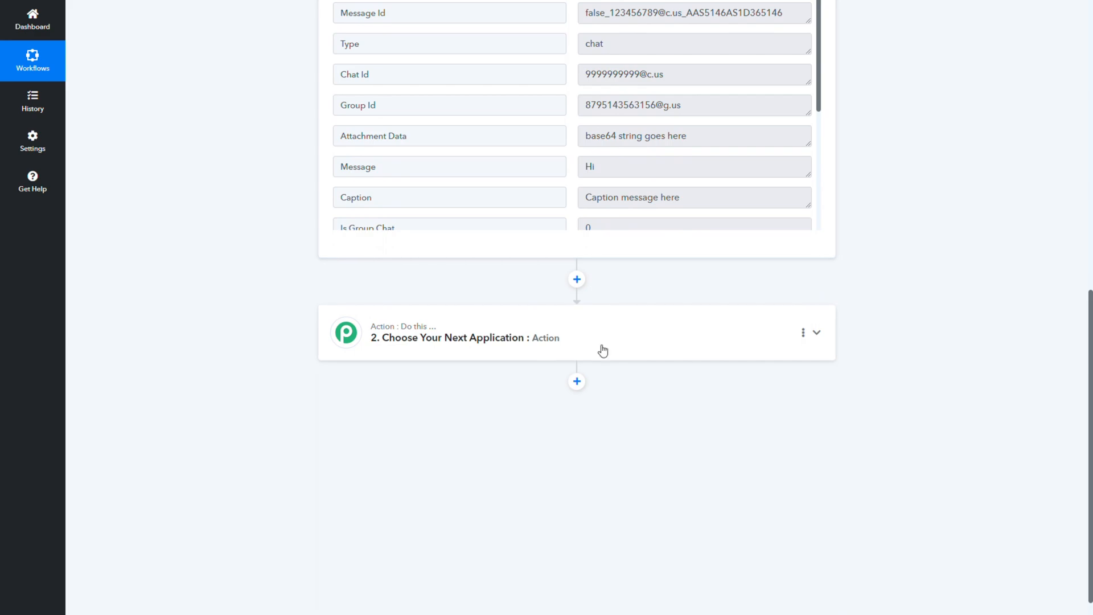
{"action": "left_click", "coordinate": [545, 349]}
{"action": "left_click", "coordinate": [517, 399]}
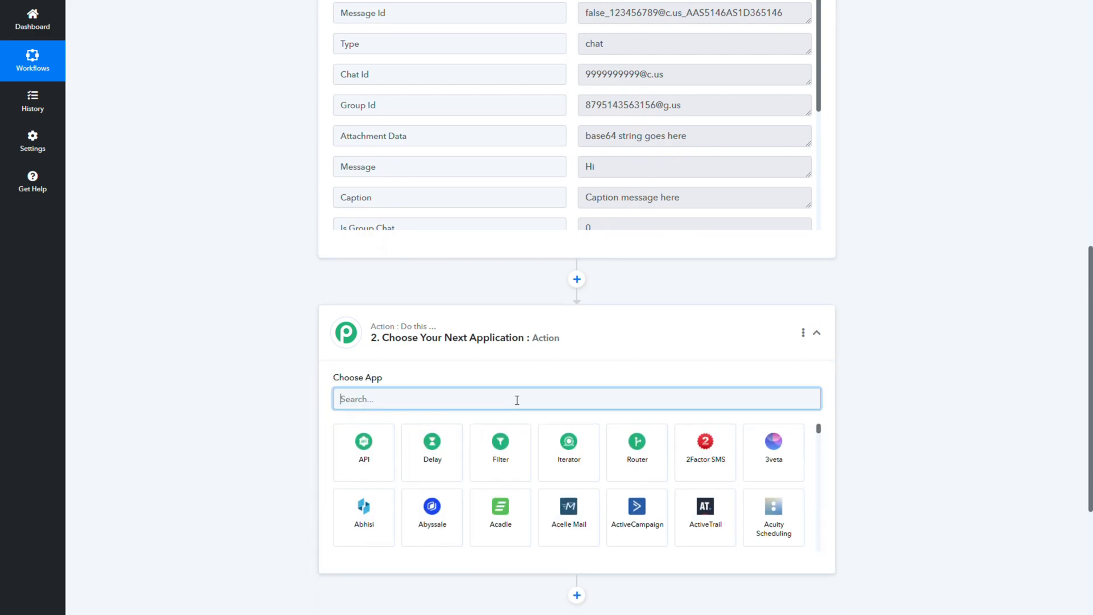
{"action": "type", "text": "google"}
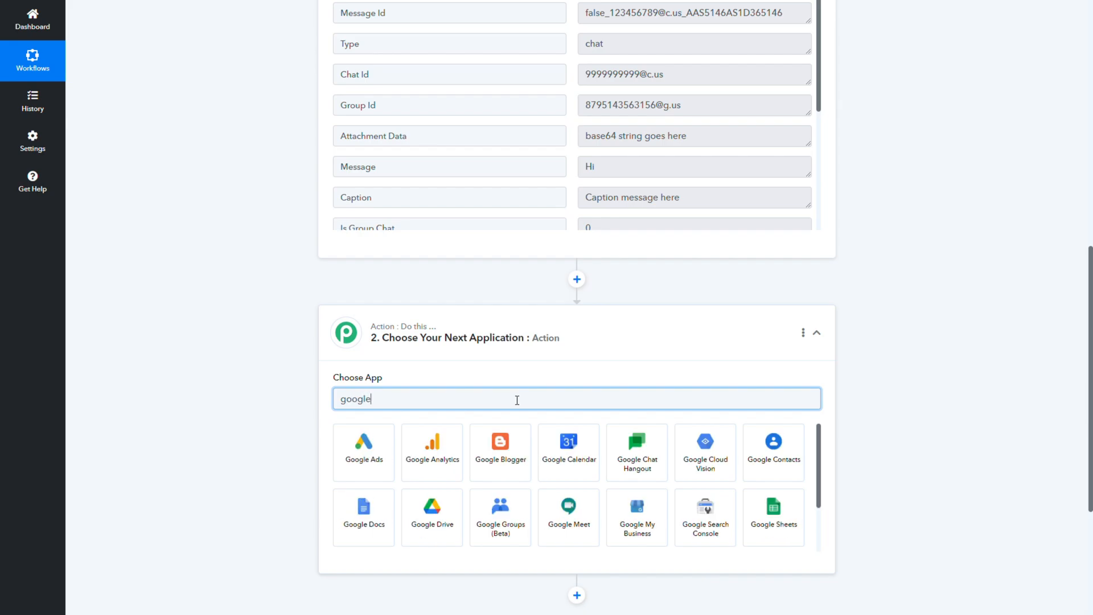
{"action": "type", "text": " shee"}
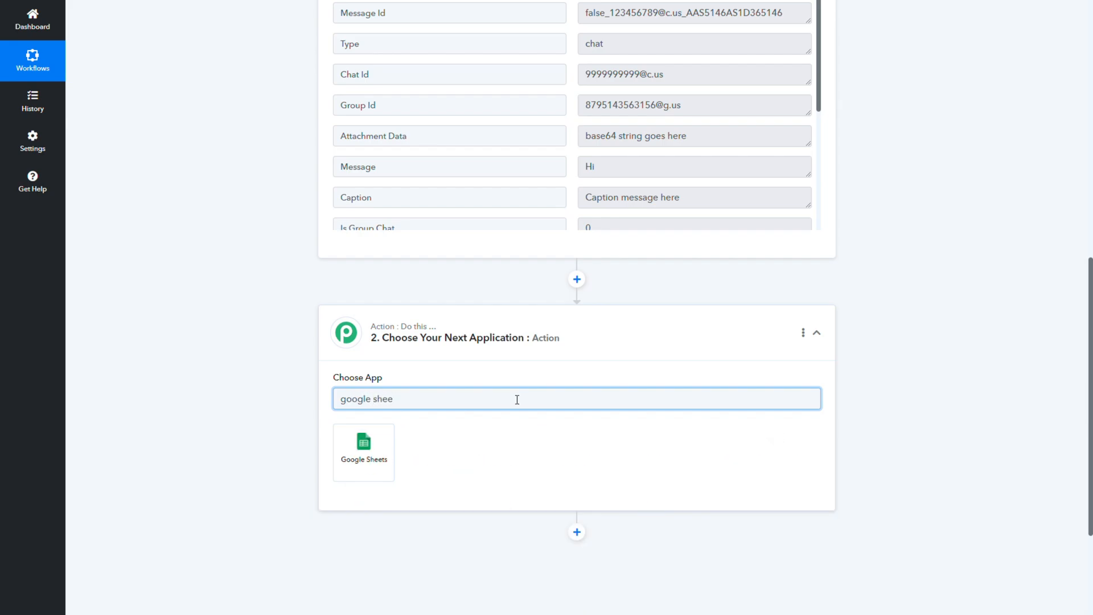
{"action": "left_click", "coordinate": [378, 453]}
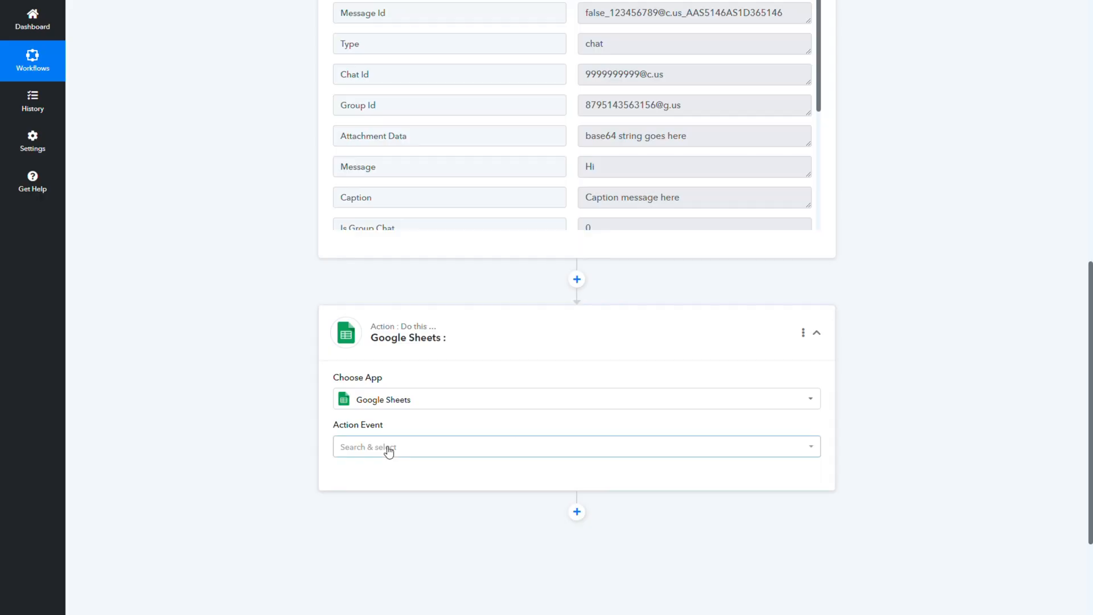
{"action": "left_click", "coordinate": [389, 451]}
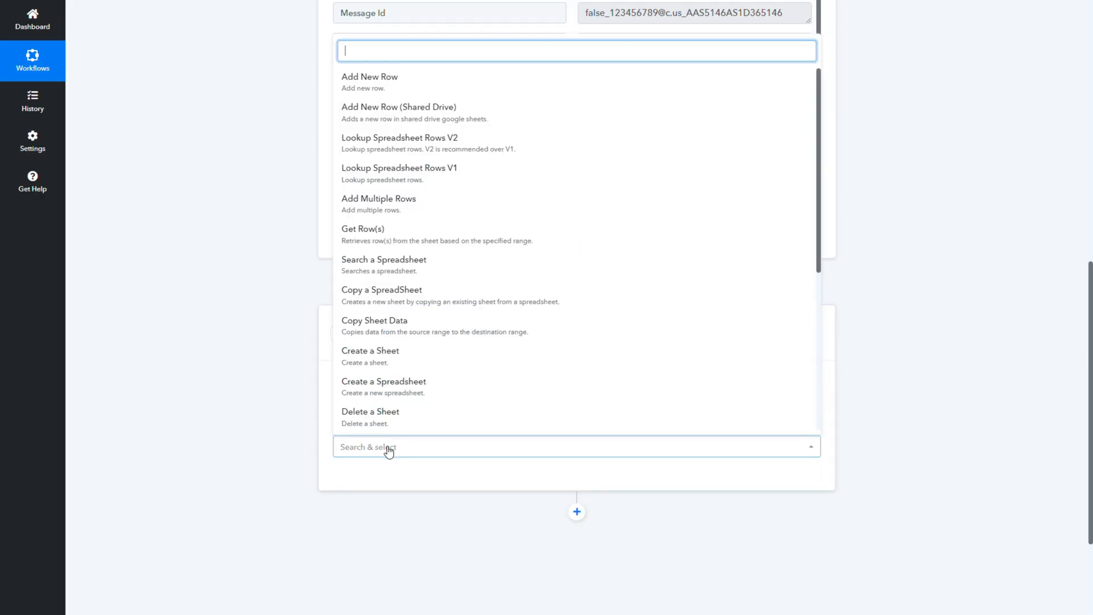
{"action": "left_click", "coordinate": [460, 87]}
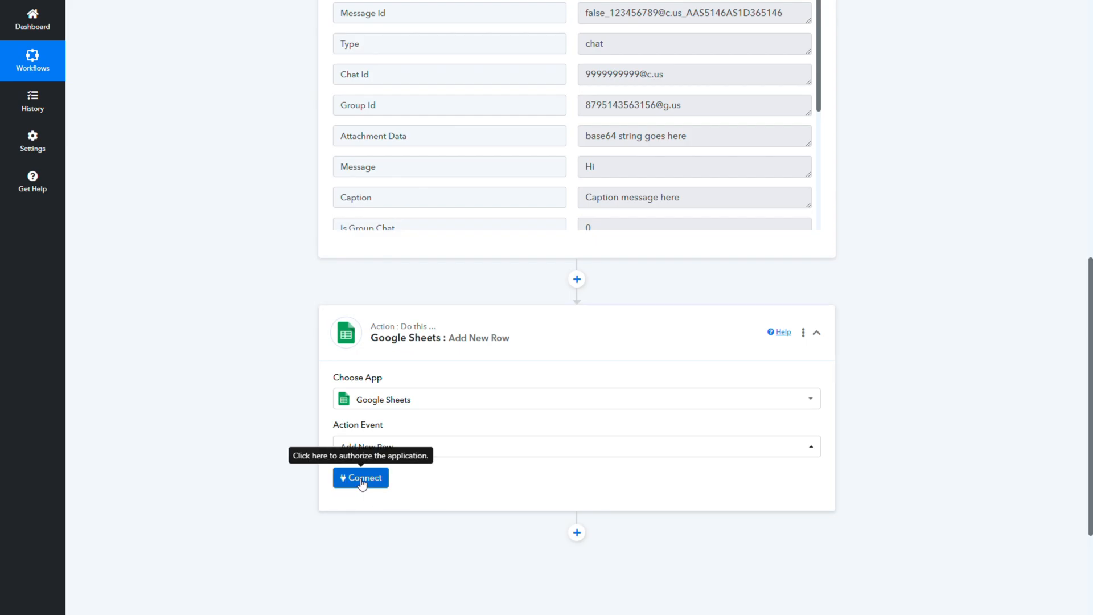
- Connect the Google Sheets action through the existing connection "Google Sheets #1" and save the connection
{"action": "left_click", "coordinate": [360, 479]}
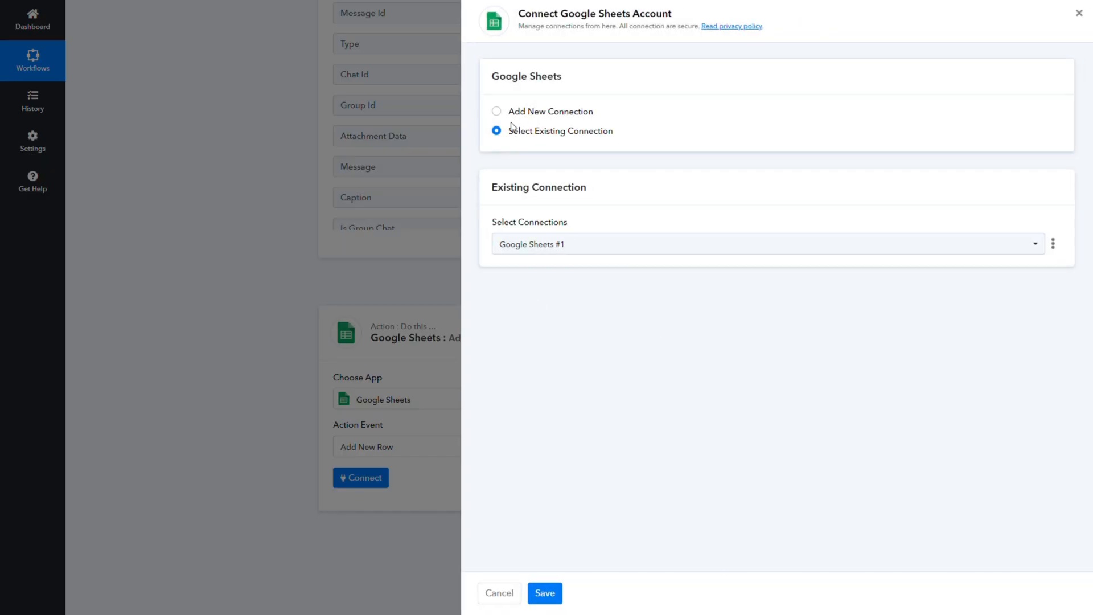
{"action": "left_click", "coordinate": [528, 114]}
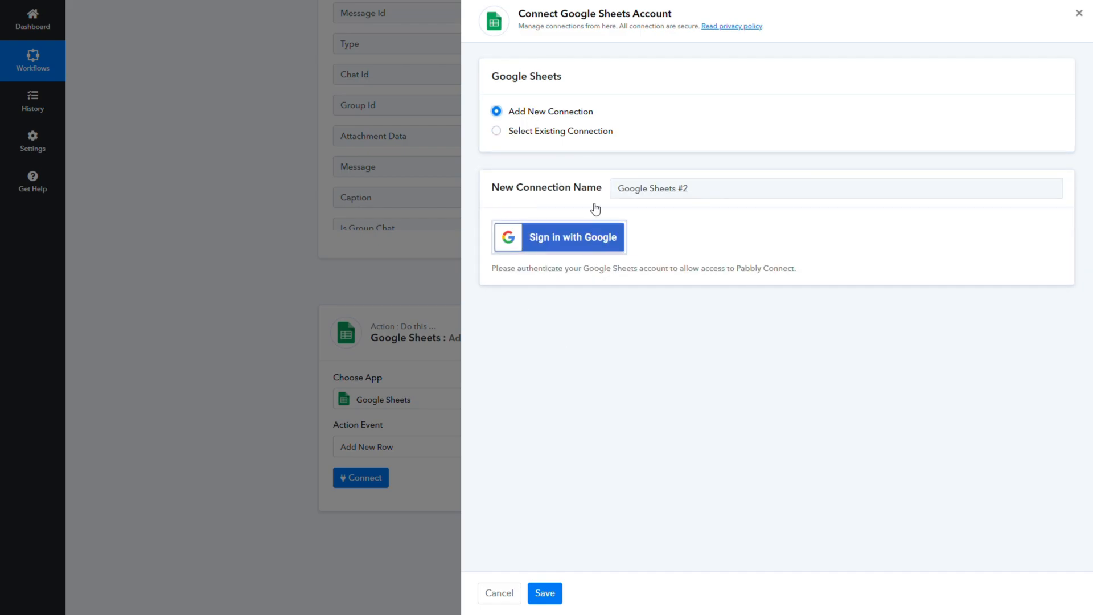
{"action": "left_click", "coordinate": [518, 132]}
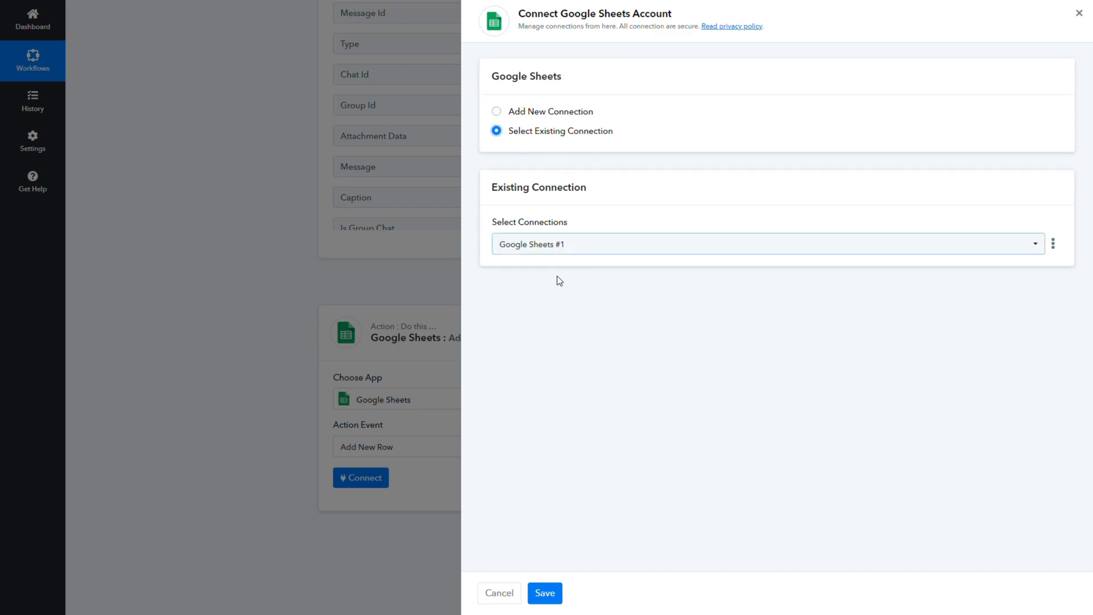
{"action": "left_click", "coordinate": [550, 597]}
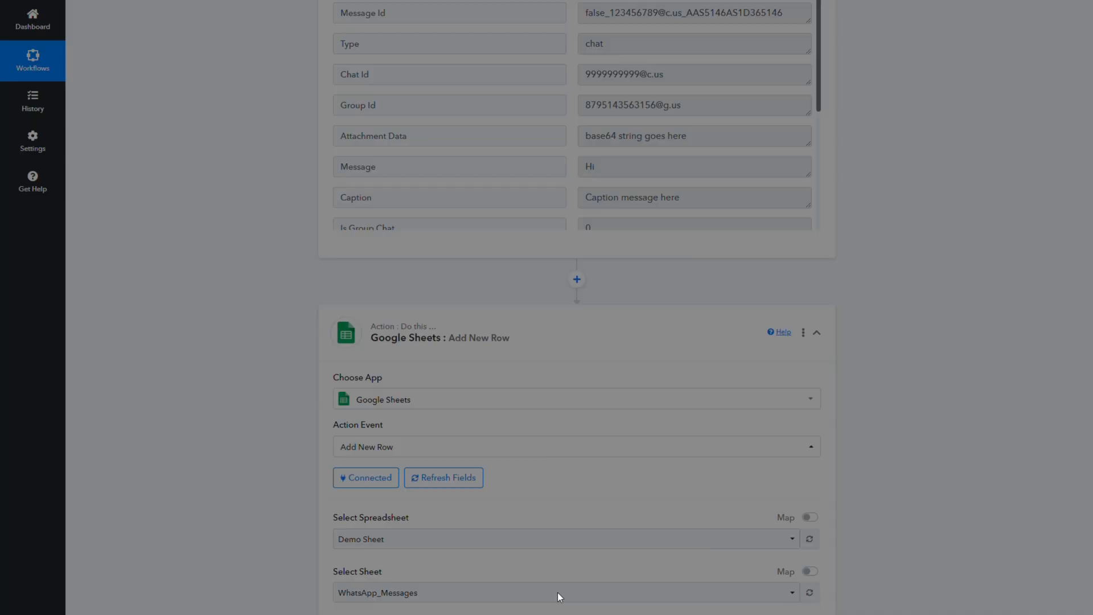
{"action": "scroll", "coordinate": [859, 285], "scroll_direction": "down", "scroll_amount": 3}
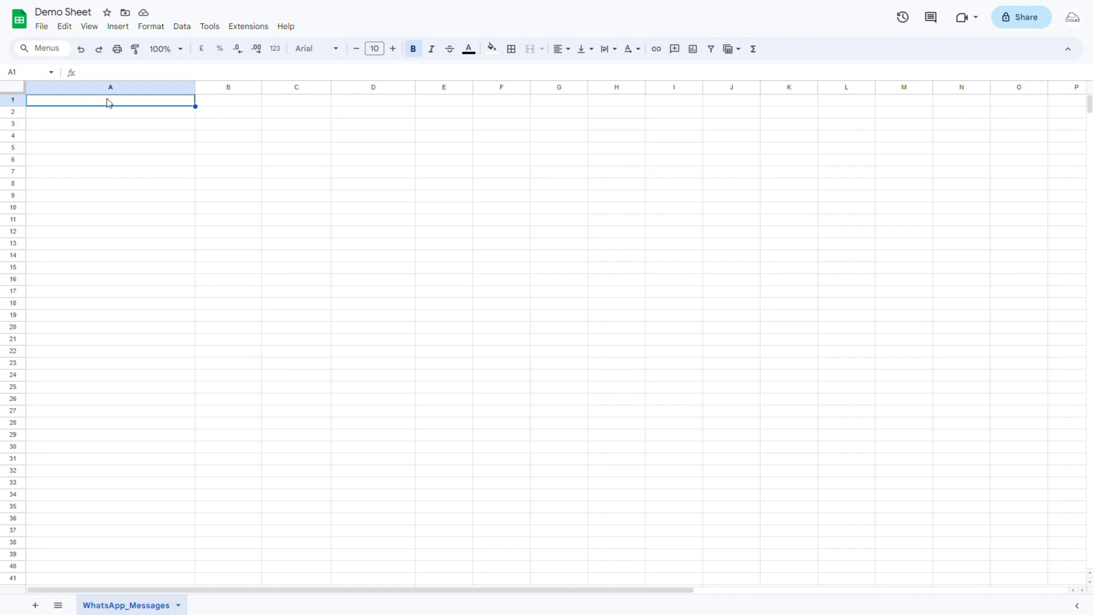
- In the WhatsApp_Messages sheet of Demo Sheet, enter the headers "WhatsApp name" in A1 and "Message" in B1, and widen column B
{"action": "type", "text": "What"}
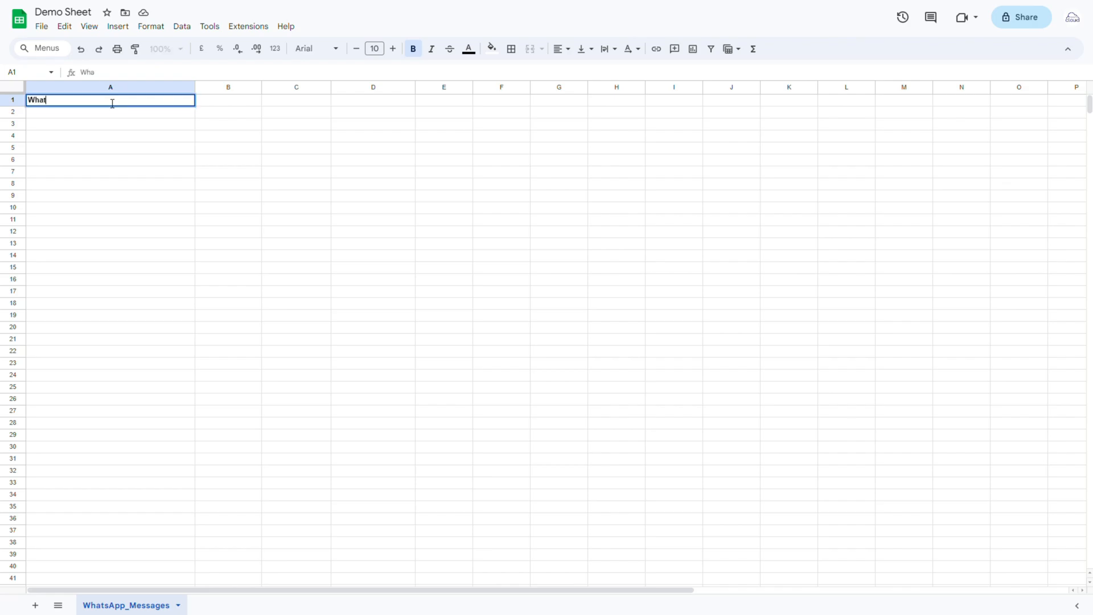
{"action": "type", "text": "sApp name"}
{"action": "key", "text": "Tab"}
{"action": "type", "text": "Message"}
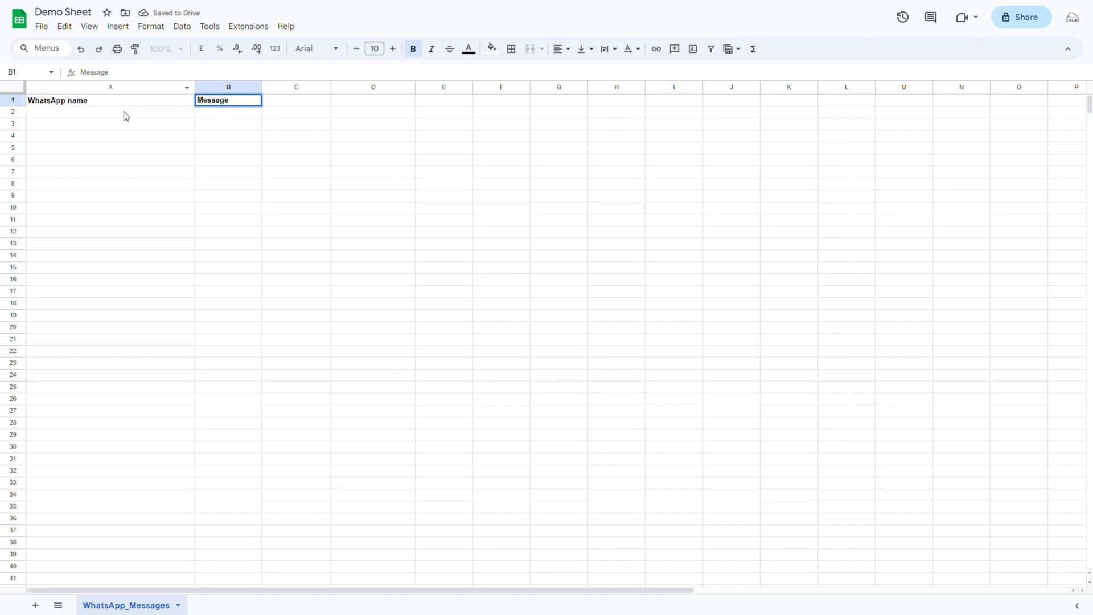
{"action": "left_click_drag", "start_coordinate": [262, 89], "coordinate": [372, 88]}
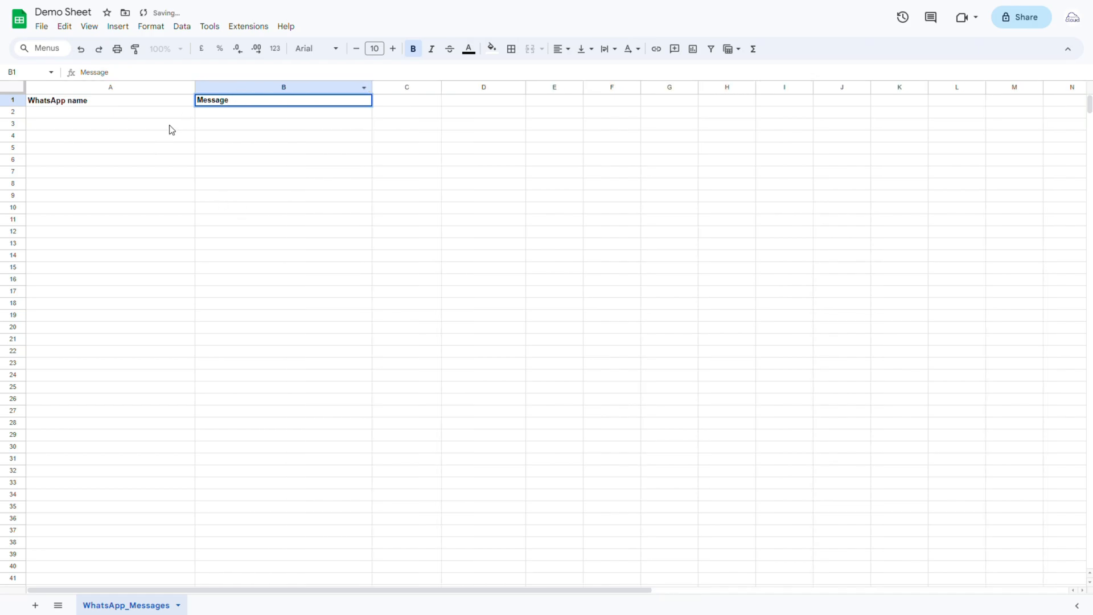
{"action": "left_click", "coordinate": [169, 104]}
{"action": "left_click", "coordinate": [224, 102]}
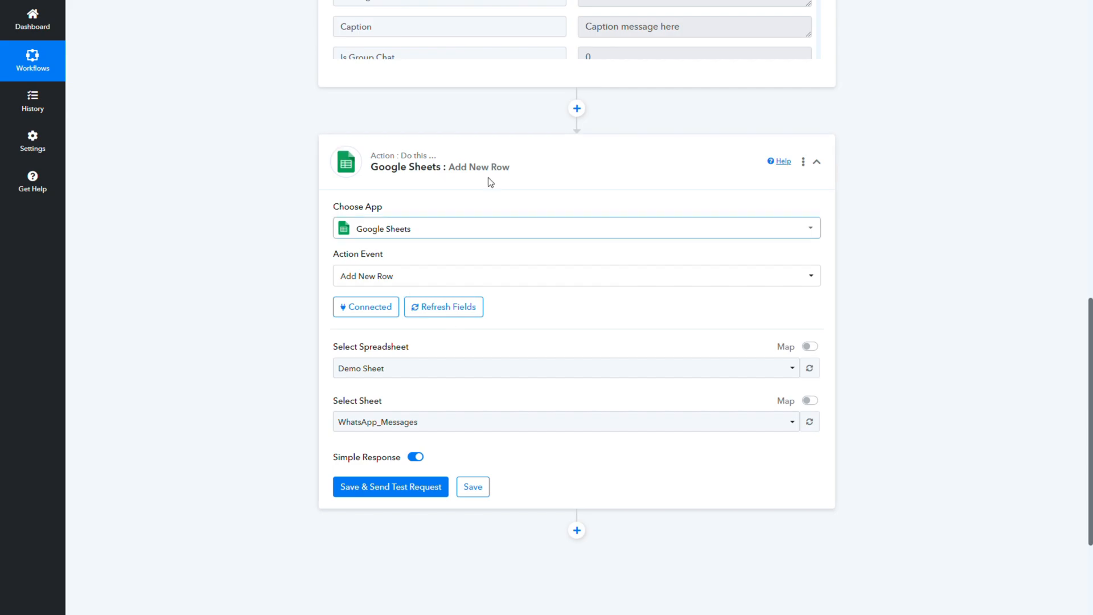
- In Pabbly Connect, refresh the WhatsApp_Messages sheet in the Google Sheets action to load its column fields
{"action": "left_click", "coordinate": [809, 422]}
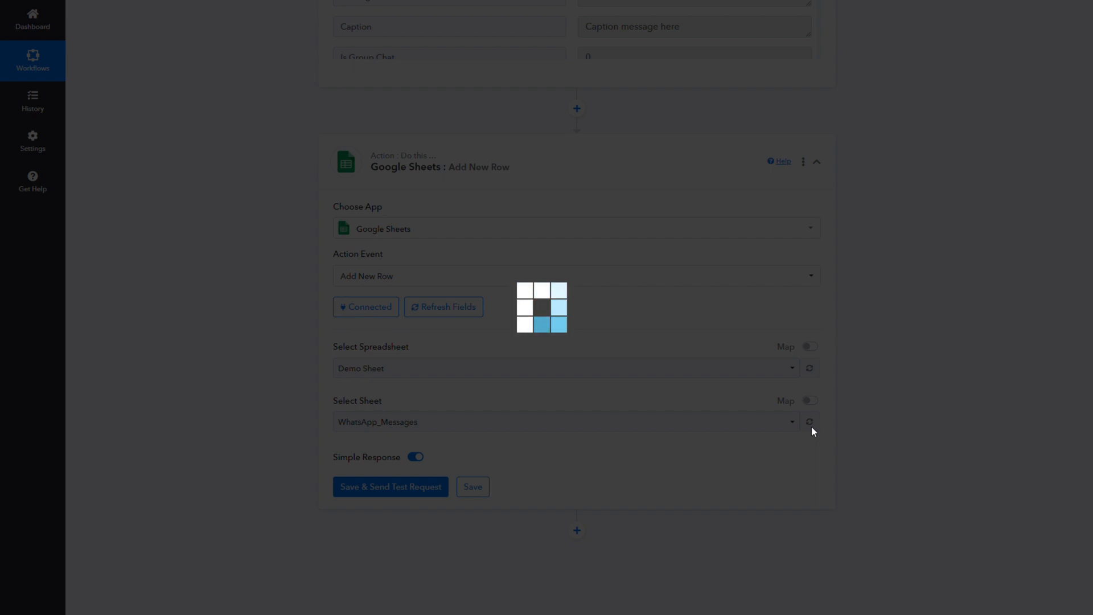
{"action": "scroll", "coordinate": [557, 445], "scroll_direction": "down", "scroll_amount": 2}
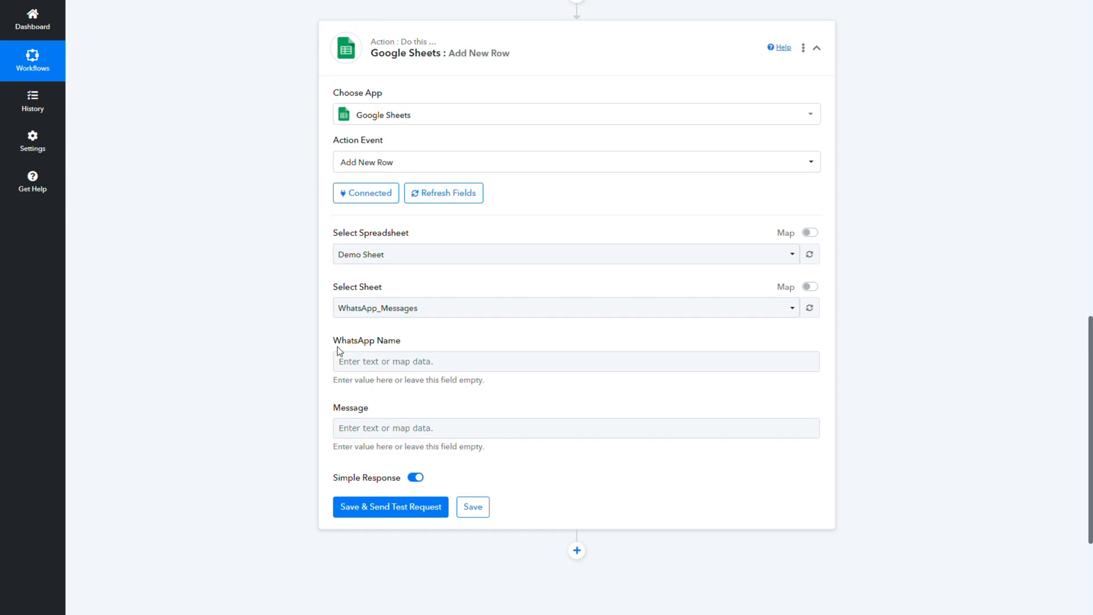
{"action": "left_click", "coordinate": [346, 363]}
{"action": "left_click", "coordinate": [412, 366]}
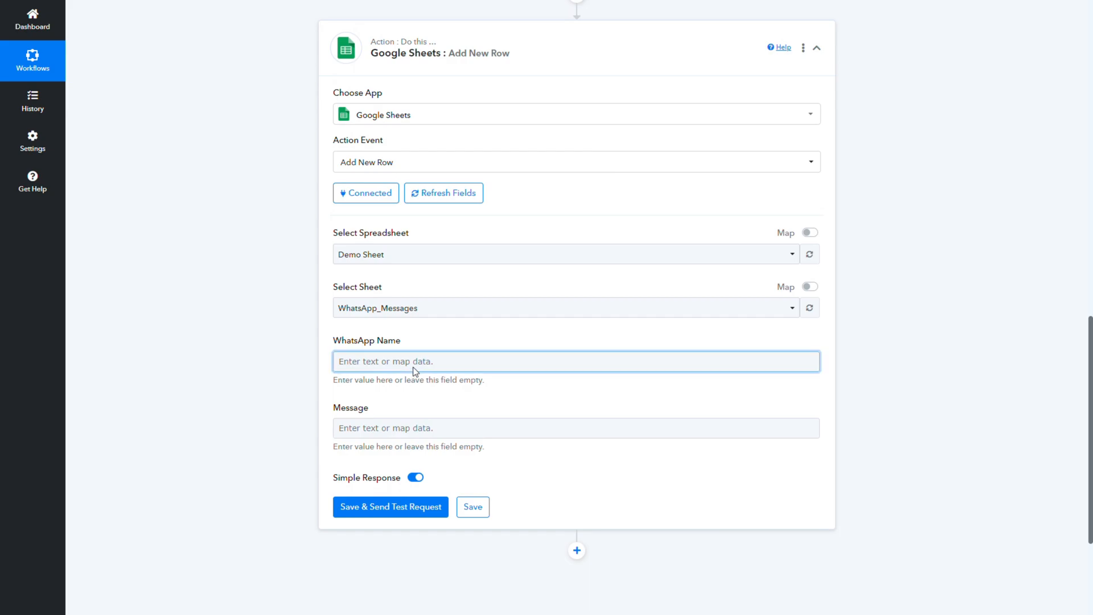
- Examine the captured webhook response and the data it offers for mapping to the WhatsApp Name and Message fields
{"action": "scroll", "coordinate": [541, 142], "scroll_direction": "up", "scroll_amount": 5}
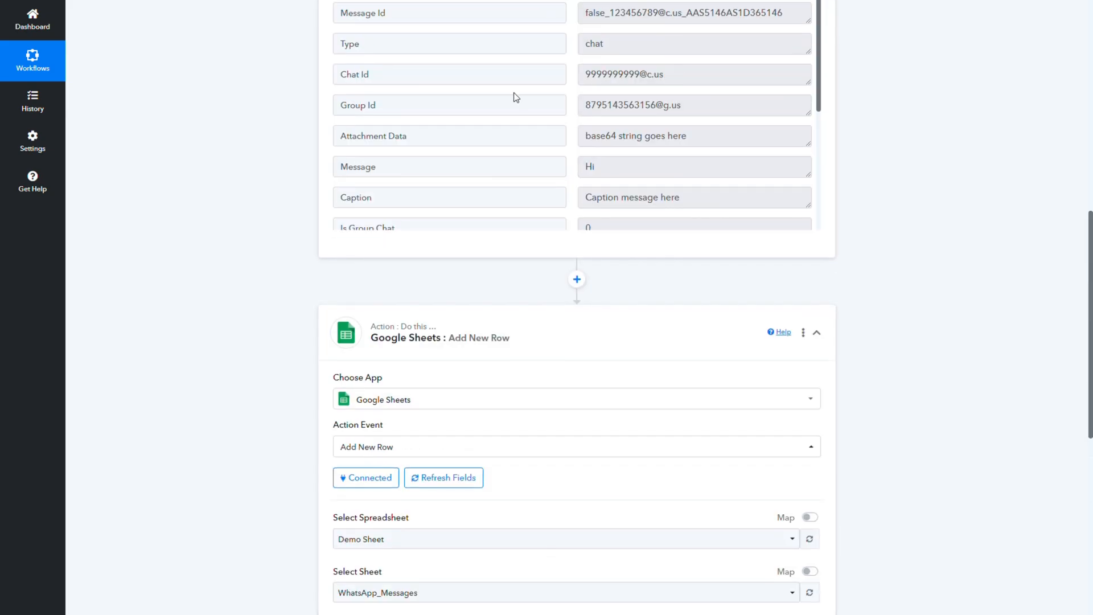
{"action": "scroll", "coordinate": [409, 273], "scroll_direction": "down", "scroll_amount": 4}
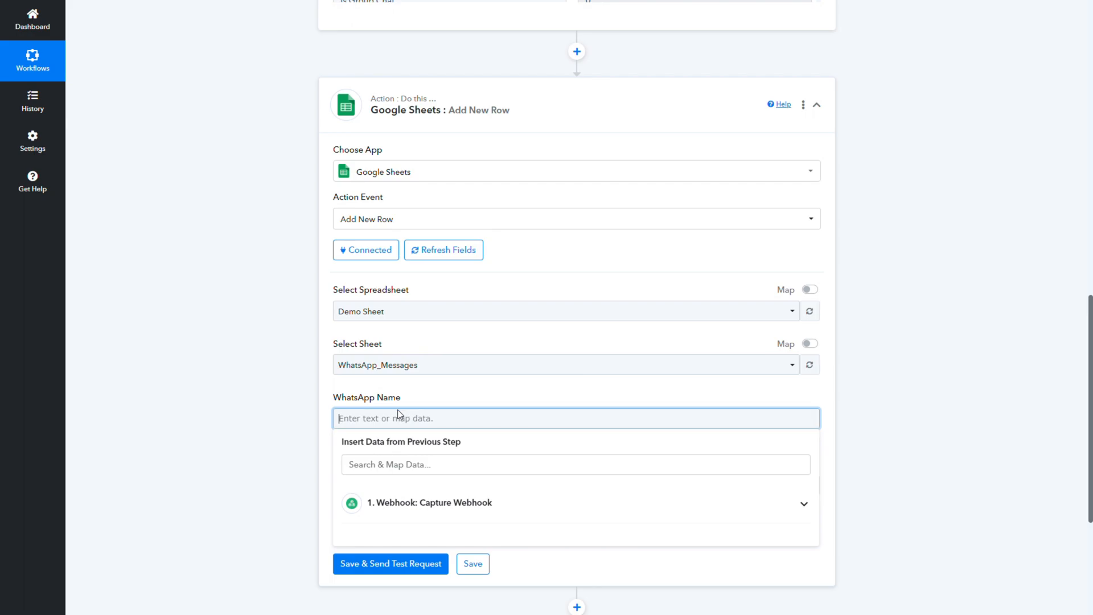
{"action": "scroll", "coordinate": [290, 395], "scroll_direction": "down", "scroll_amount": 2}
{"action": "left_click", "coordinate": [420, 392]}
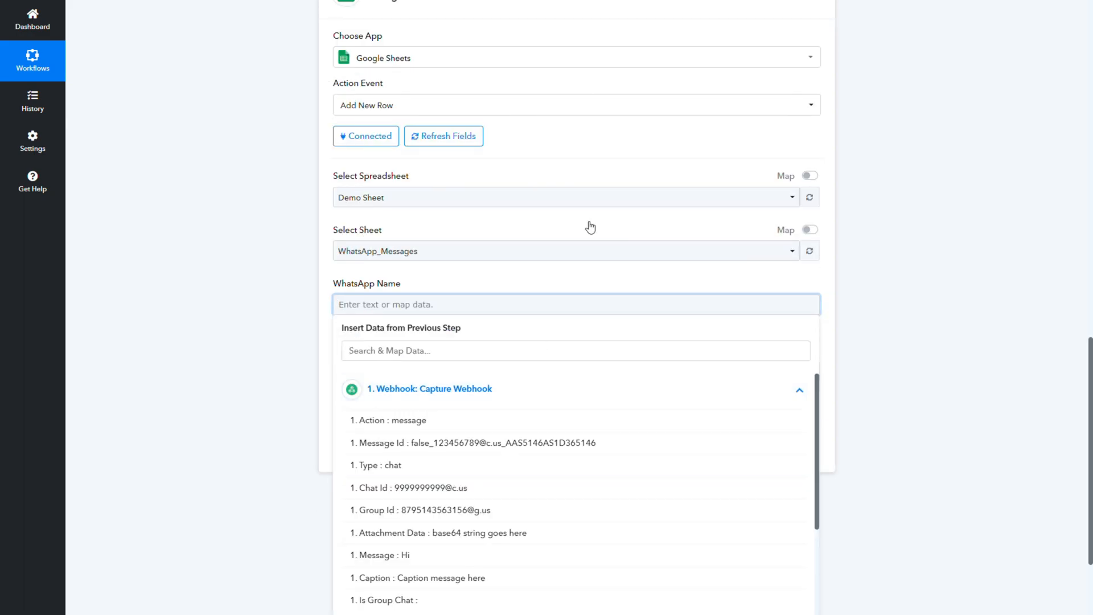
{"action": "scroll", "coordinate": [522, 171], "scroll_direction": "up", "scroll_amount": 5}
{"action": "scroll", "coordinate": [432, 342], "scroll_direction": "down", "scroll_amount": 4}
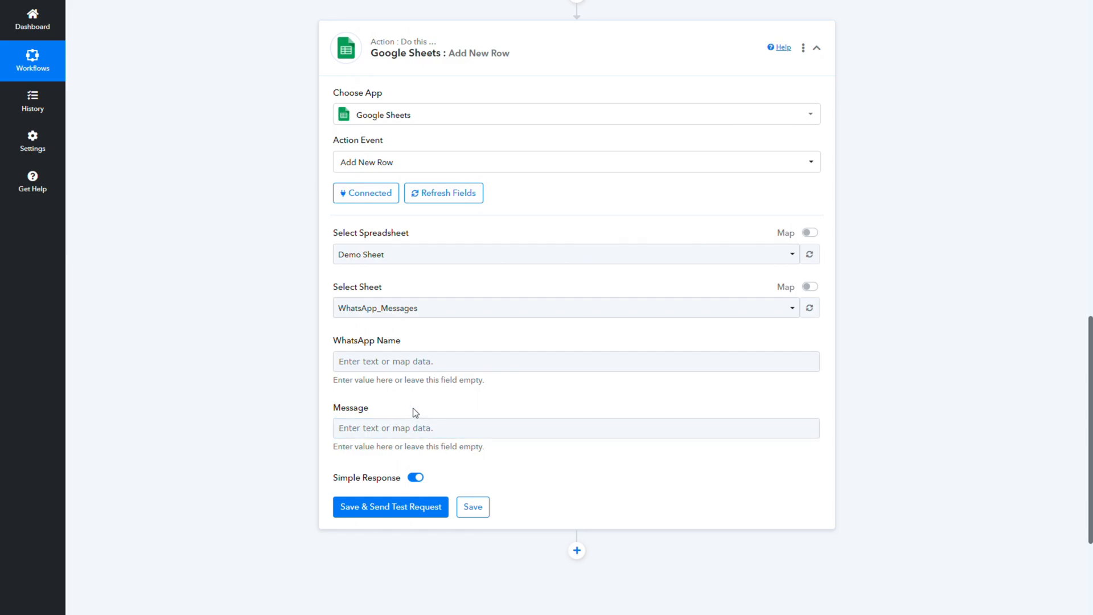
{"action": "scroll", "coordinate": [481, 395], "scroll_direction": "up", "scroll_amount": 7}
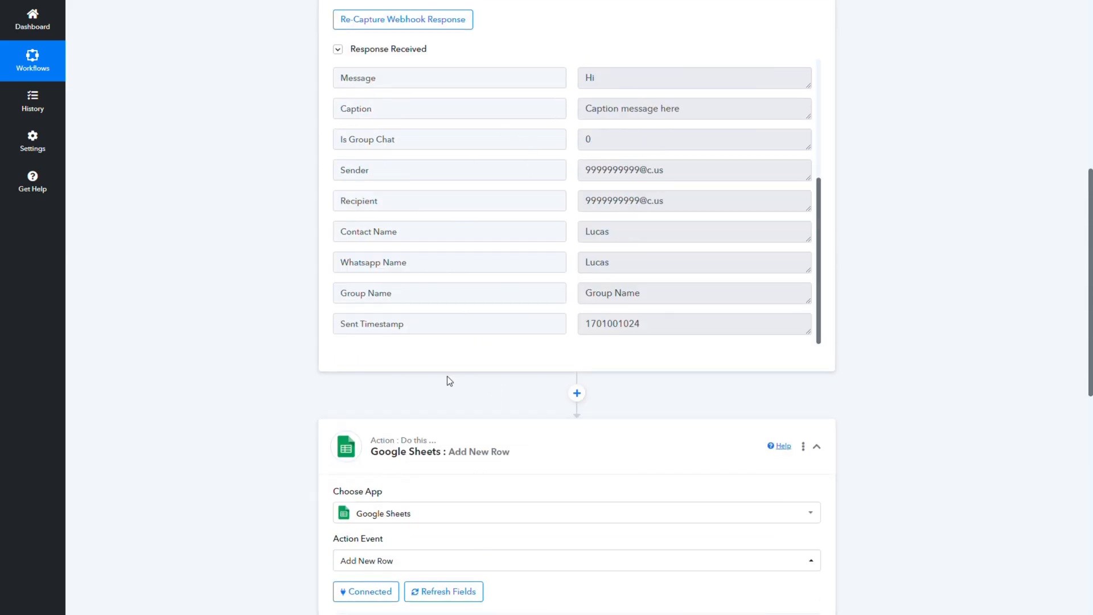
{"action": "scroll", "coordinate": [446, 375], "scroll_direction": "down", "scroll_amount": 4}
{"action": "scroll", "coordinate": [253, 364], "scroll_direction": "down", "scroll_amount": 3}
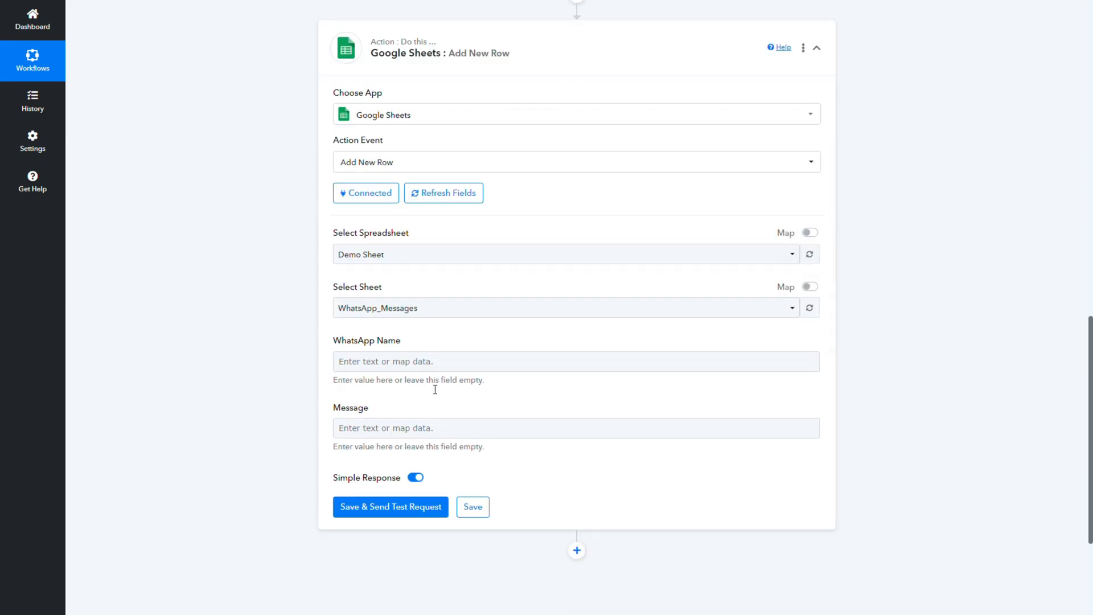
- Map the action's WhatsApp Name field to the "Whatsapp Name" value from the captured webhook
{"action": "left_click", "coordinate": [371, 371]}
{"action": "left_click", "coordinate": [299, 364]}
{"action": "left_click", "coordinate": [334, 365]}
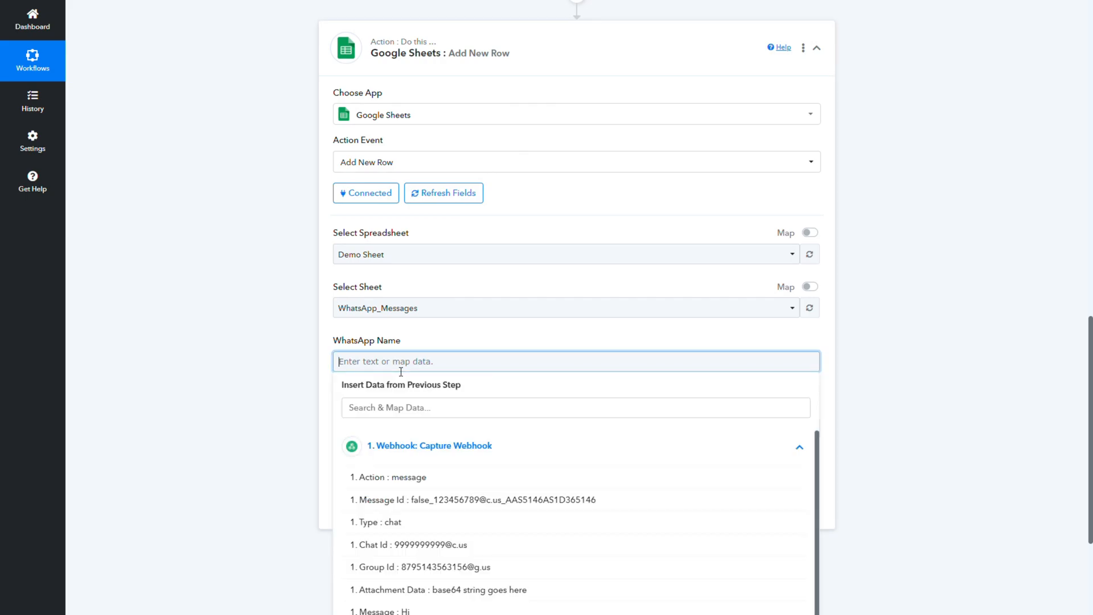
{"action": "scroll", "coordinate": [717, 355], "scroll_direction": "down", "scroll_amount": 3}
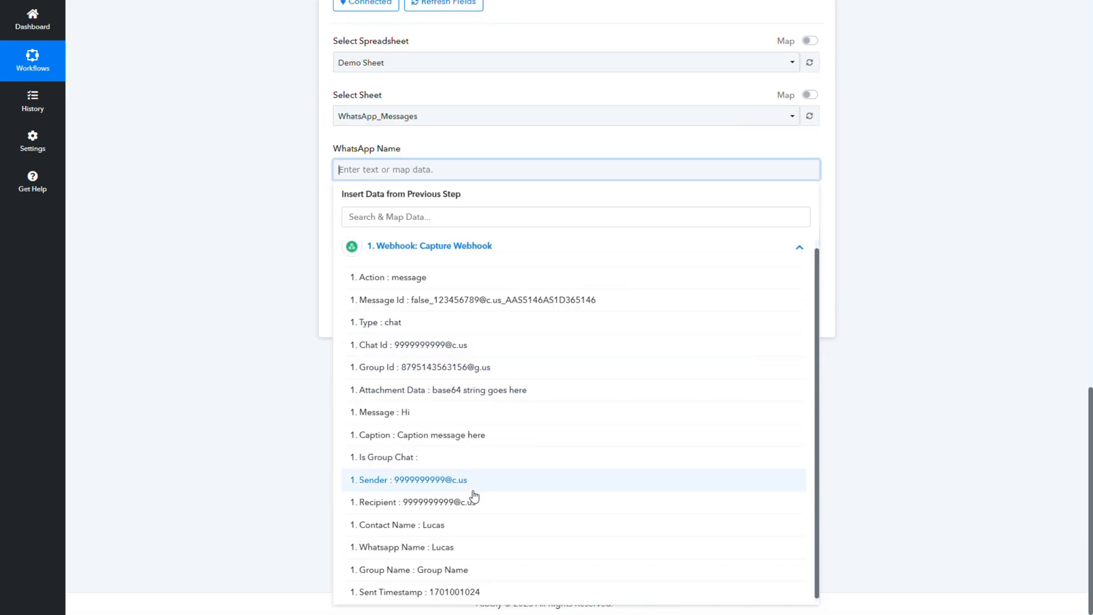
{"action": "left_click", "coordinate": [436, 549]}
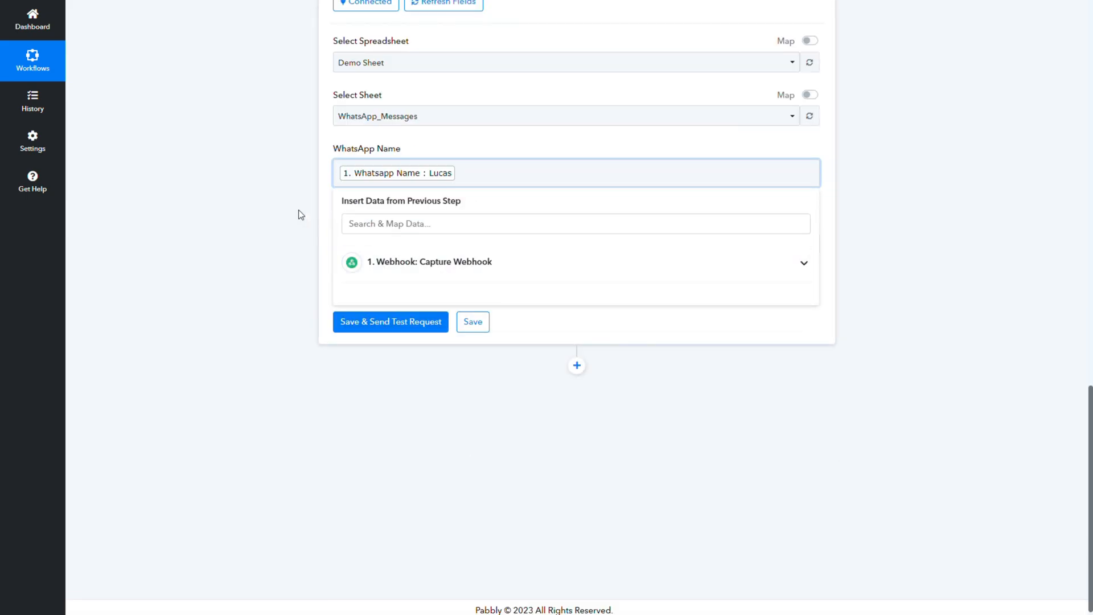
{"action": "left_click", "coordinate": [296, 189]}
- Map the action's Message field to the webhook's "Message" value, and save the action with a test request sent
{"action": "left_click", "coordinate": [419, 239]}
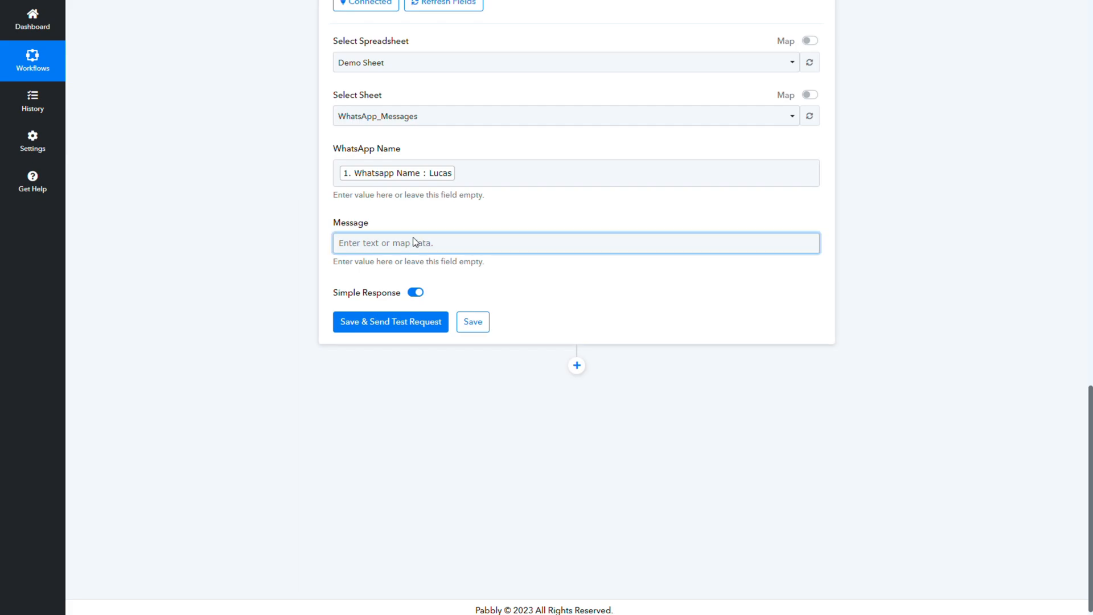
{"action": "left_click", "coordinate": [444, 336]}
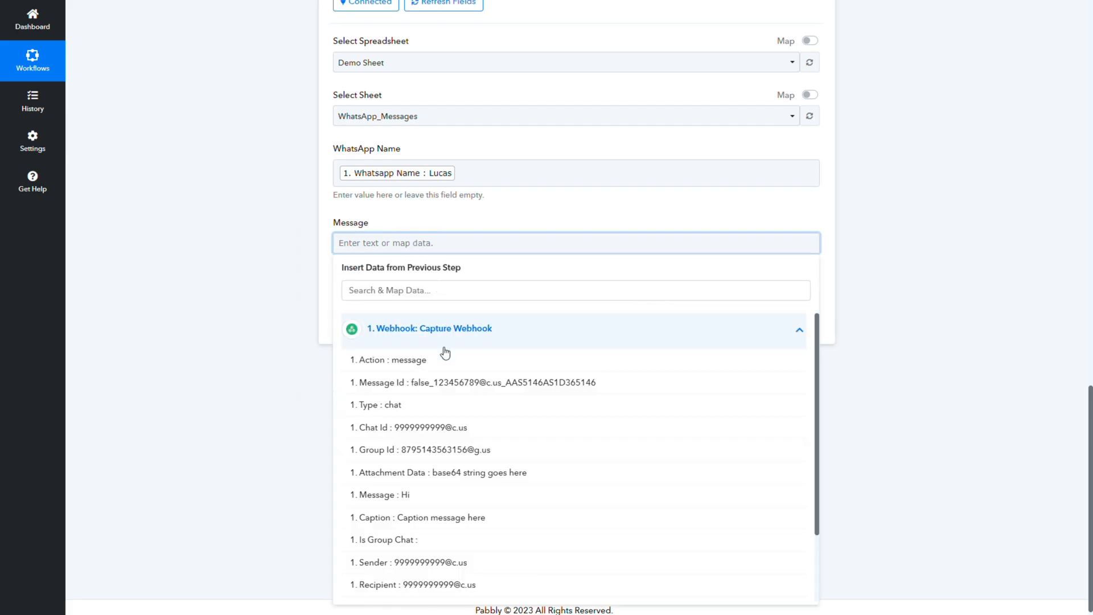
{"action": "left_click", "coordinate": [458, 495]}
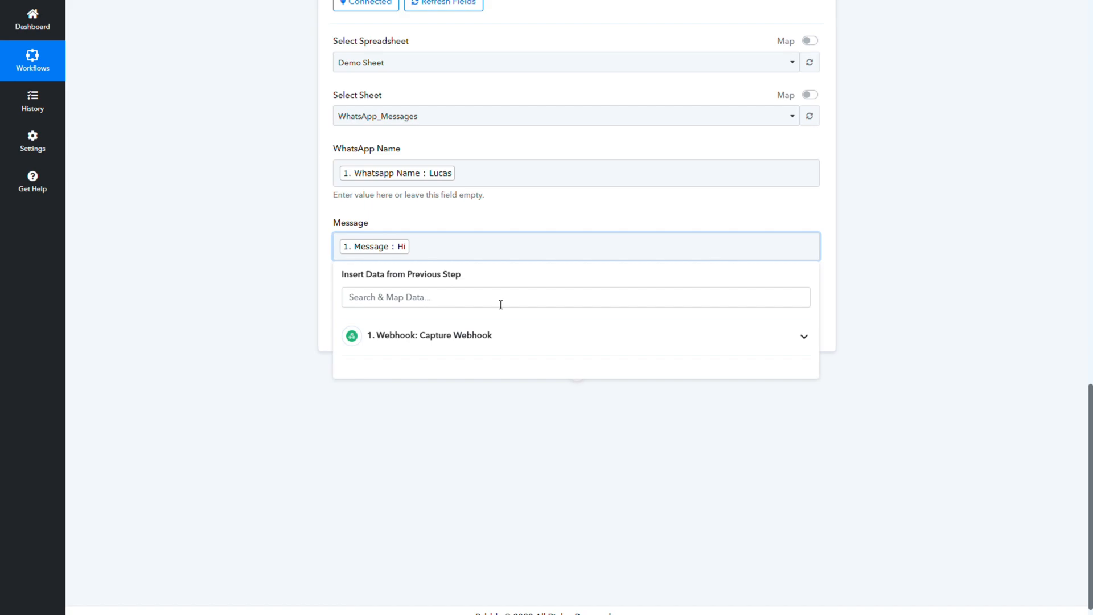
{"action": "left_click", "coordinate": [487, 342]}
{"action": "scroll", "coordinate": [483, 491], "scroll_direction": "down", "scroll_amount": 2}
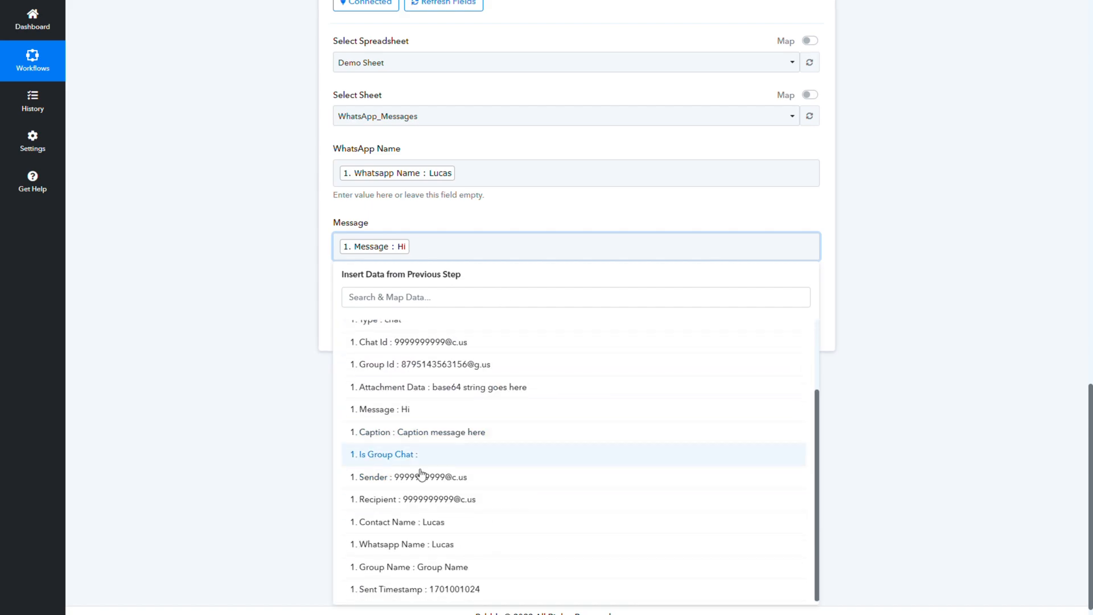
{"action": "left_click", "coordinate": [265, 347]}
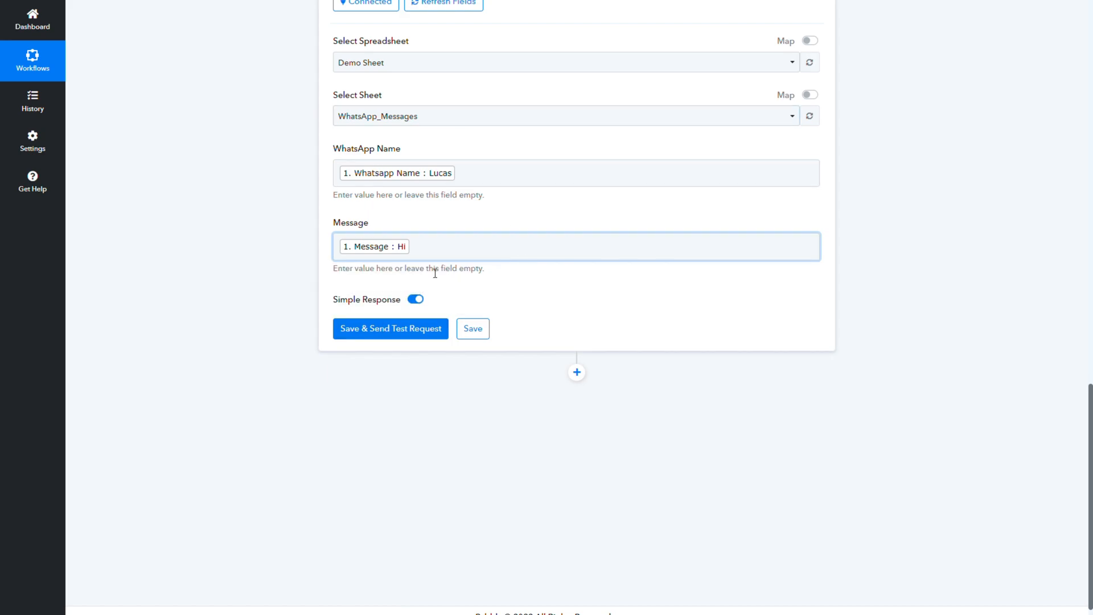
{"action": "left_click", "coordinate": [397, 341]}
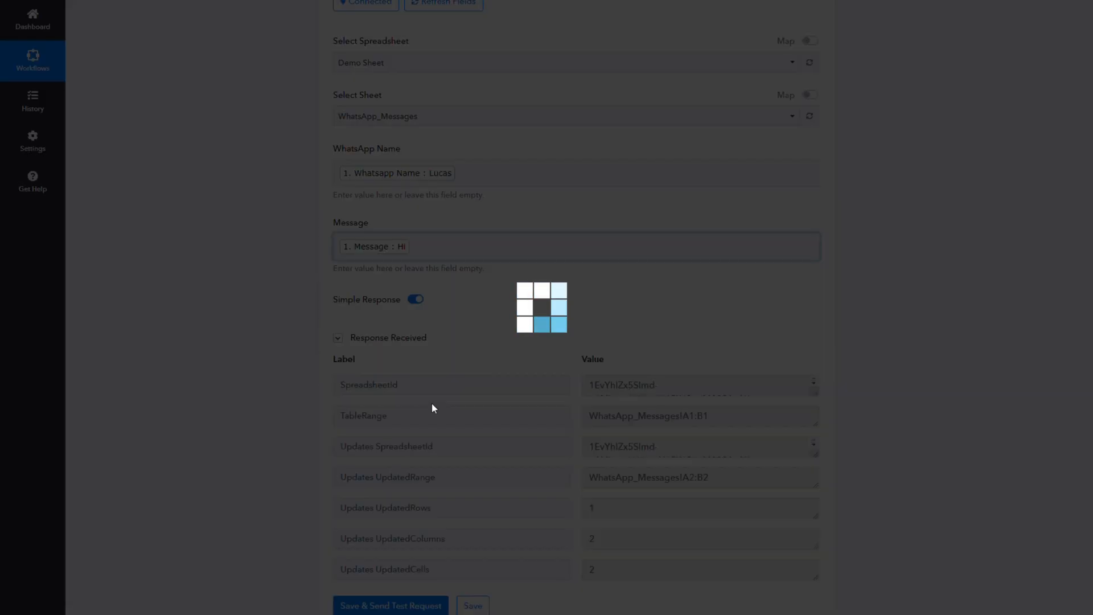
{"action": "scroll", "coordinate": [622, 312], "scroll_direction": "down", "scroll_amount": 4}
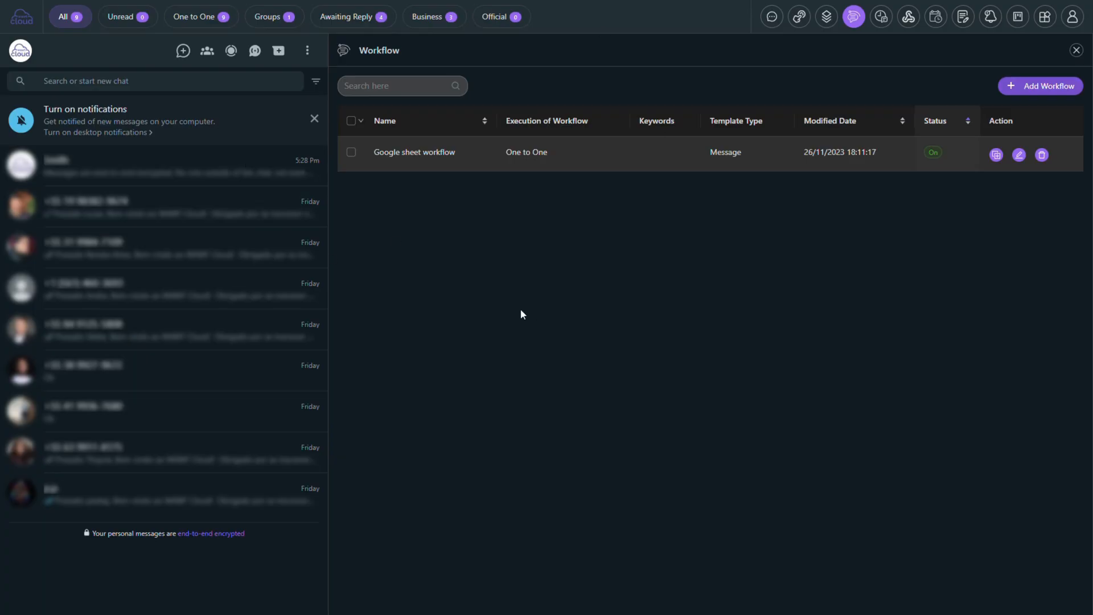
- In WhatsApp Web, close the workflow list, view the incoming message, and check the rows added to Demo Sheet
{"action": "left_click", "coordinate": [1076, 50]}
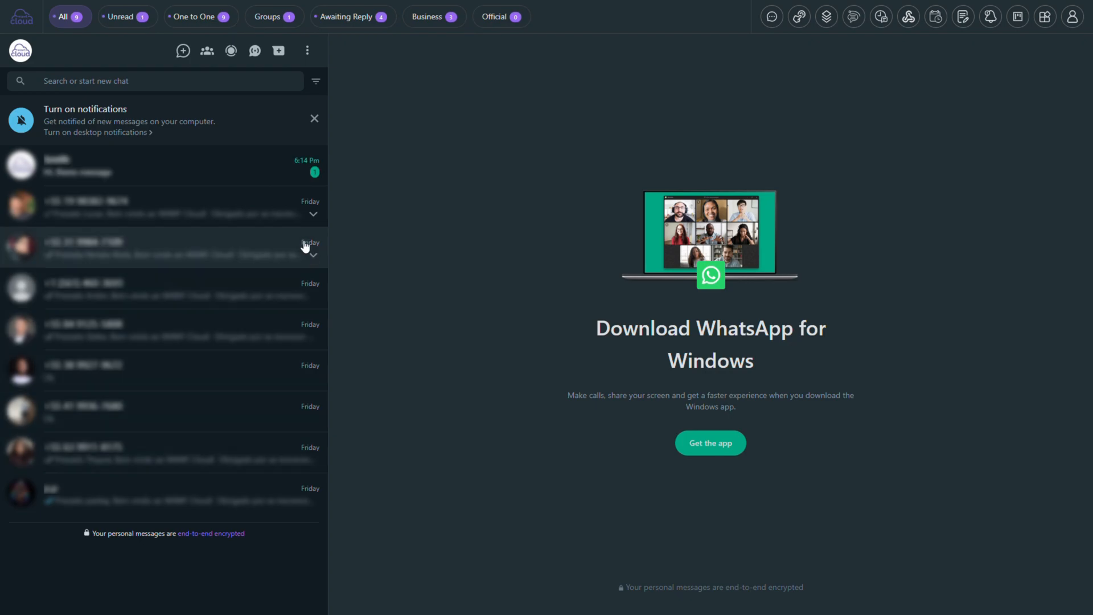
{"action": "left_click", "coordinate": [223, 171]}
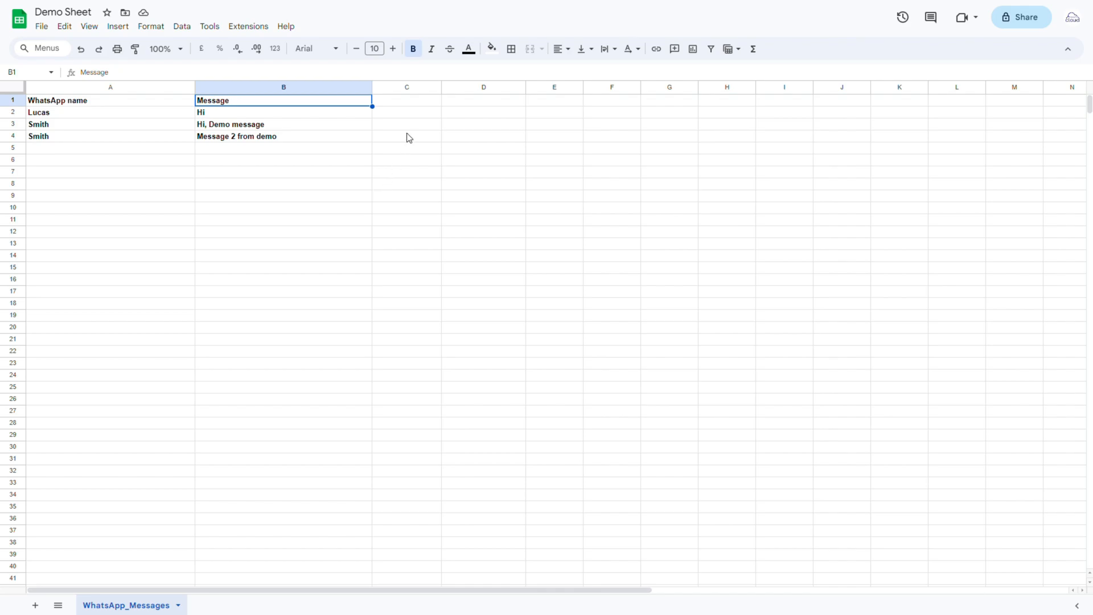
{"action": "key", "text": "ctrl+Tab"}
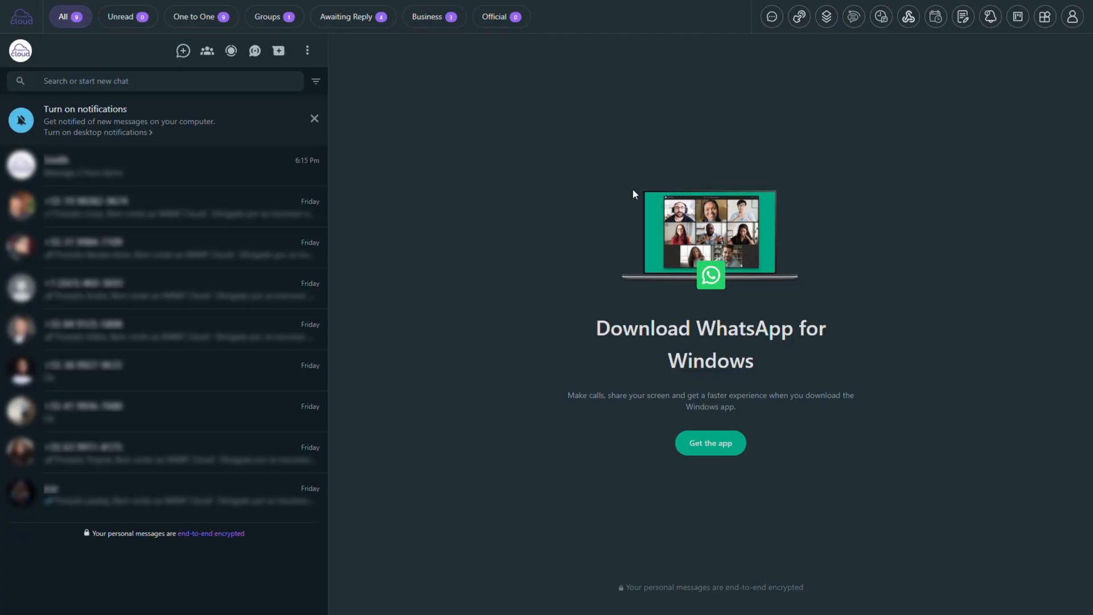